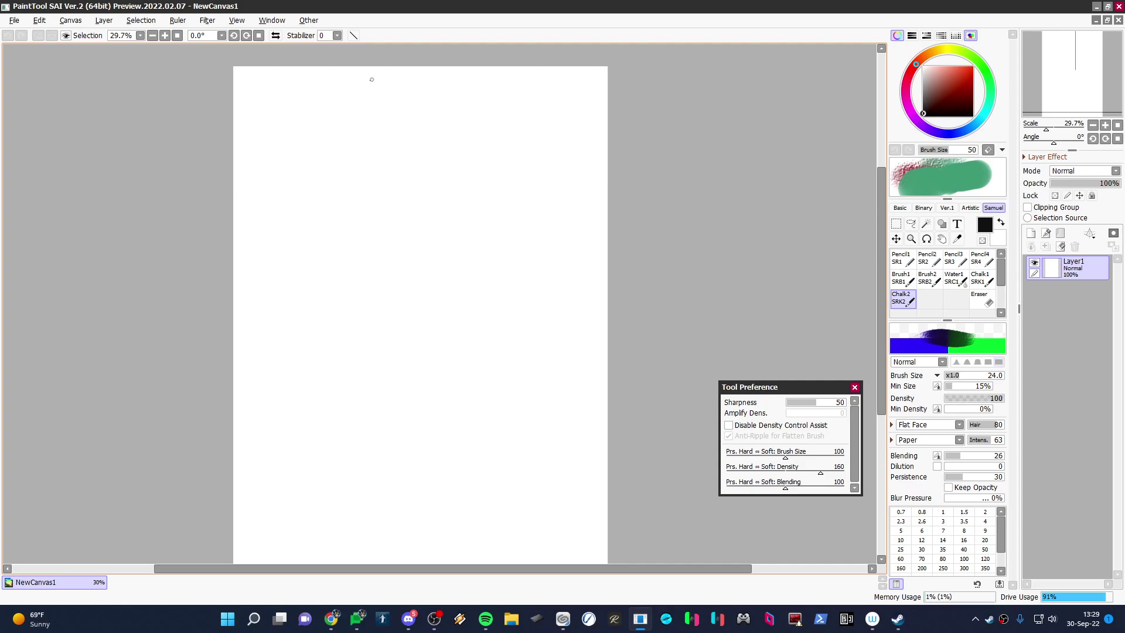
Hand-letter the word HUMAN in black brush strokes near the top of the canvas.
mouse_move(302, 104)
mouse_down()
mouse_move(305, 144)
mouse_move(305, 170)
mouse_up()
mouse_move(298, 145)
mouse_down()
mouse_move(329, 135)
mouse_move(324, 173)
mouse_up()
mouse_move(332, 124)
mouse_down()
mouse_move(335, 170)
mouse_move(350, 173)
mouse_up()
mouse_move(354, 172)
mouse_down()
mouse_move(362, 124)
mouse_move(377, 130)
mouse_move(400, 179)
mouse_up()
click(386, 171)
mouse_move(396, 156)
mouse_down()
mouse_move(408, 152)
mouse_move(411, 182)
mouse_up()
drag(410, 133, 421, 193)
Letter FIGURE with an exclamation mark on a second line below HUMAN.
drag(330, 215, 344, 279)
drag(328, 206, 385, 200)
drag(343, 239, 386, 215)
drag(387, 216, 397, 280)
mouse_move(430, 231)
mouse_down()
mouse_move(421, 275)
mouse_move(434, 258)
mouse_move(460, 259)
mouse_up()
mouse_move(460, 233)
mouse_down()
mouse_move(463, 287)
mouse_move(476, 286)
mouse_up()
mouse_move(475, 230)
mouse_down()
mouse_move(492, 282)
mouse_move(510, 283)
mouse_move(521, 253)
mouse_up()
drag(542, 193, 530, 266)
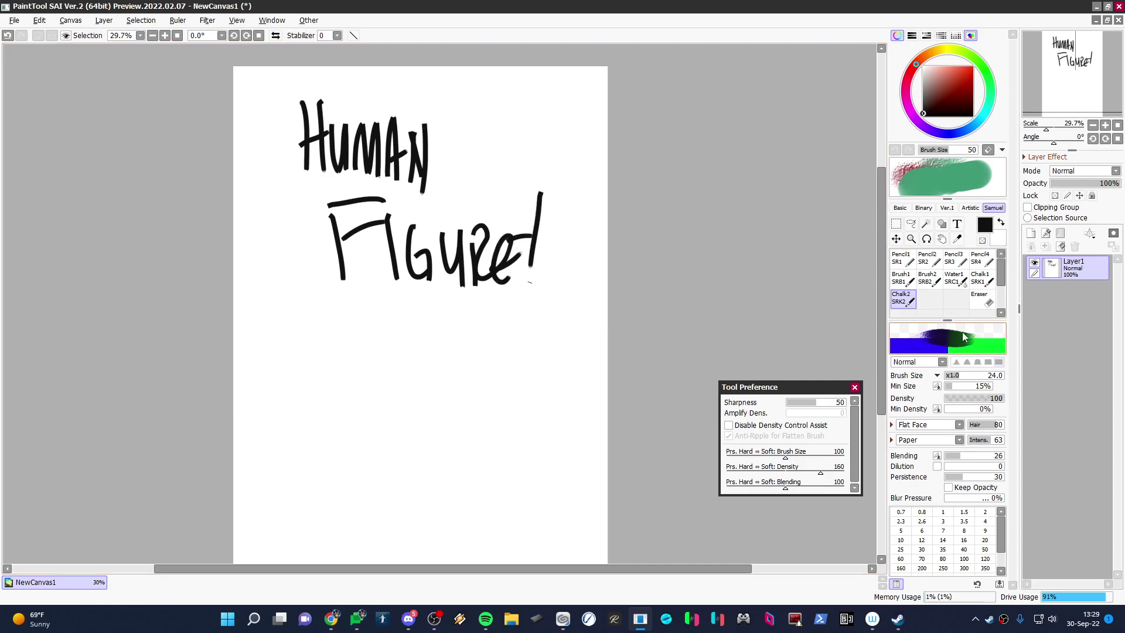
Hide Layer1, add a new Layer2, and select the Pencil1 brush.
click(1033, 262)
click(1031, 232)
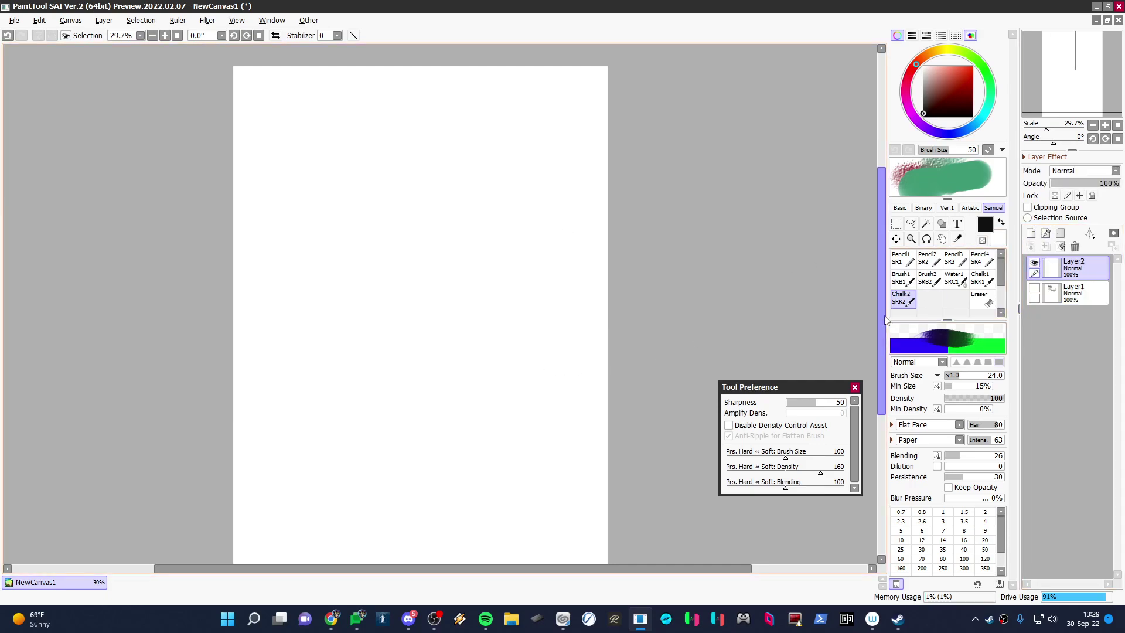
click(900, 259)
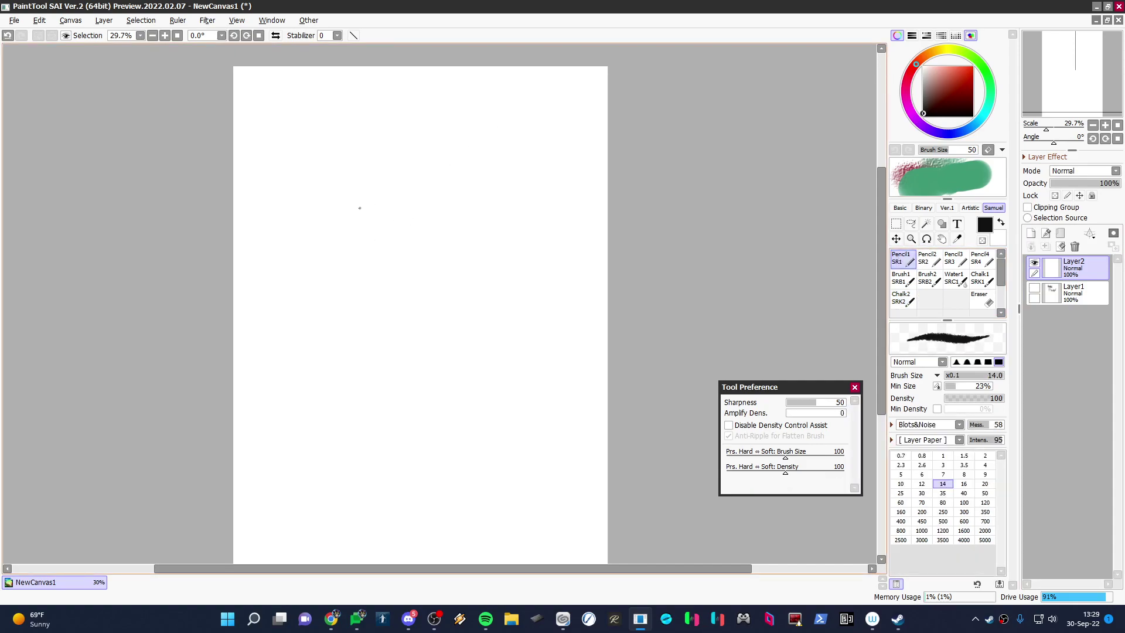
Sketch an inverted black triangle, reinforcing its left and right edges.
drag(372, 213, 463, 205)
drag(373, 212, 403, 287)
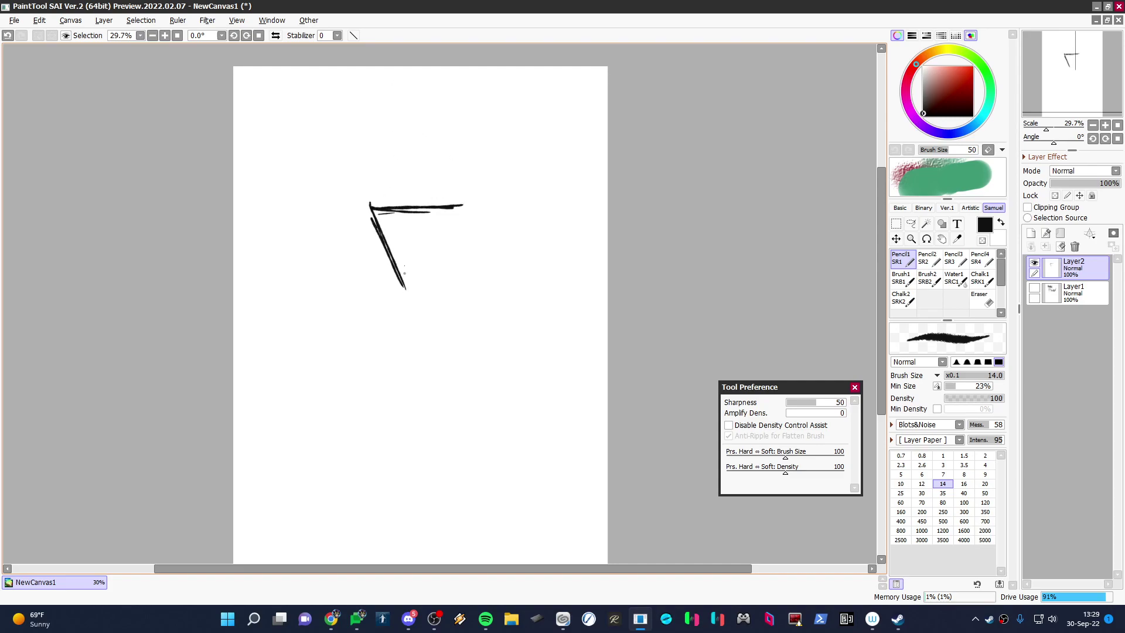
drag(455, 224, 430, 278)
drag(469, 195, 428, 288)
drag(455, 223, 419, 296)
drag(366, 212, 406, 295)
drag(390, 256, 413, 300)
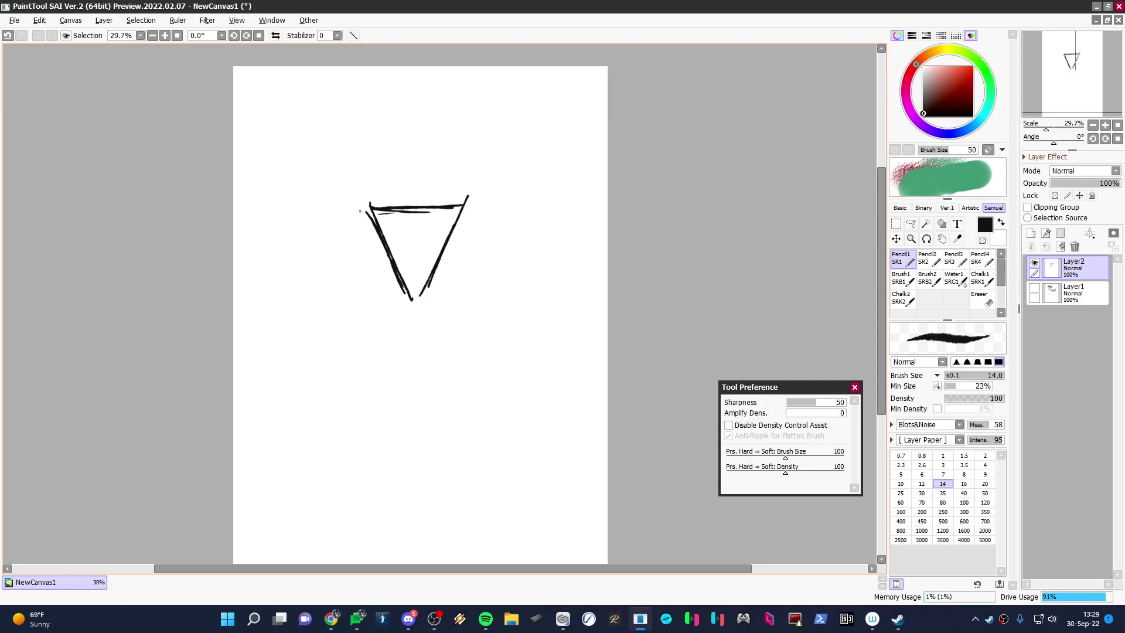
drag(360, 211, 410, 302)
mouse_move(379, 249)
mouse_down()
mouse_move(406, 294)
mouse_move(432, 306)
mouse_move(421, 326)
mouse_move(429, 277)
mouse_move(391, 326)
mouse_move(423, 293)
mouse_up()
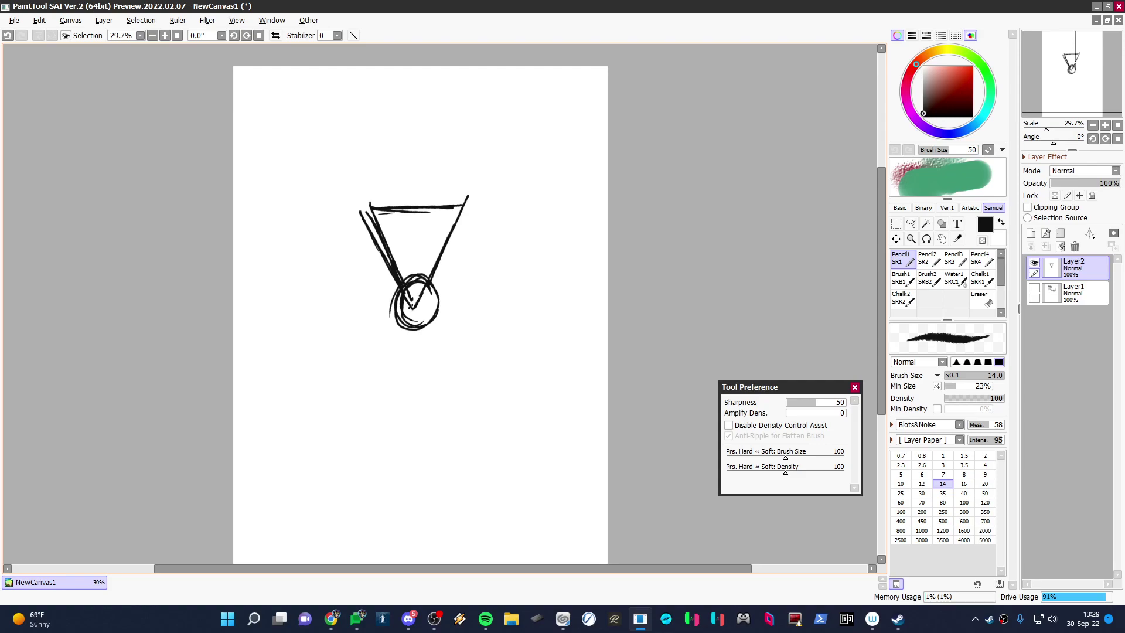
Draw the lines under the ball and a base line, then choose blue.
mouse_move(413, 304)
mouse_down()
mouse_move(371, 334)
mouse_move(434, 322)
mouse_move(448, 335)
mouse_move(433, 319)
mouse_move(460, 344)
mouse_up()
drag(368, 345, 461, 344)
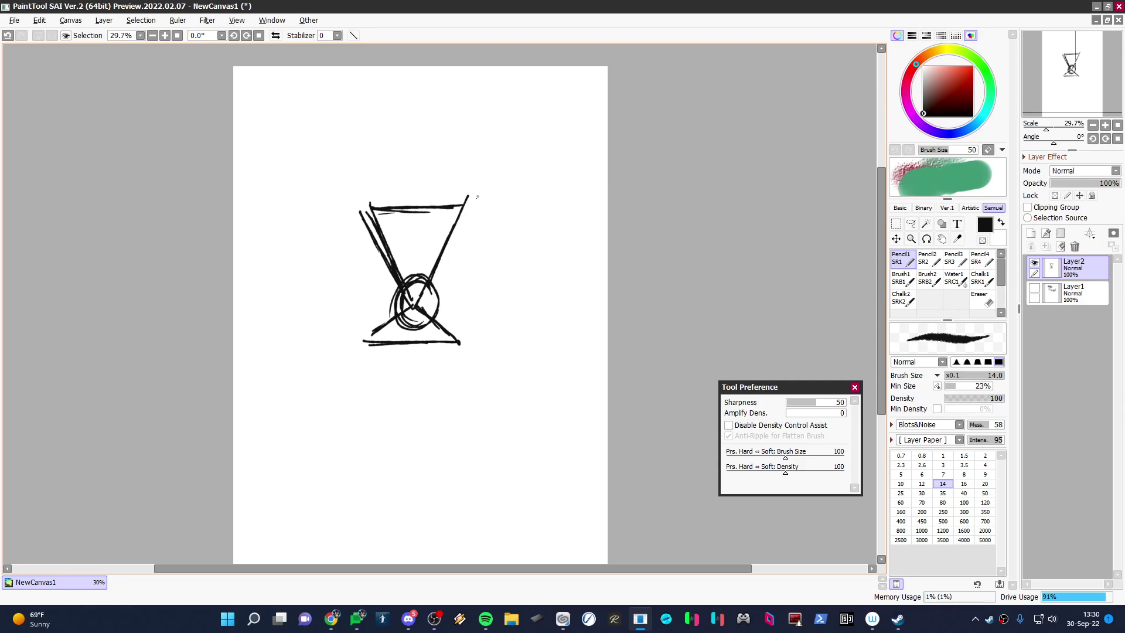
drag(979, 115, 956, 134)
On a new Layer3, draw dark blue arcs from ball to base and an arrow toward the base.
click(948, 89)
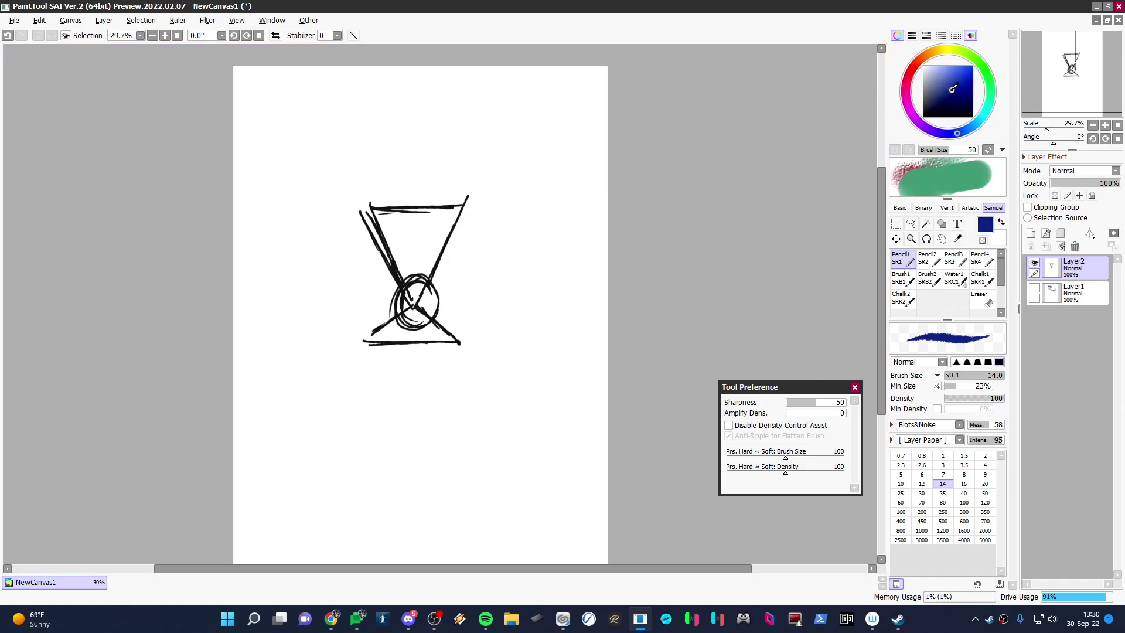
click(1030, 233)
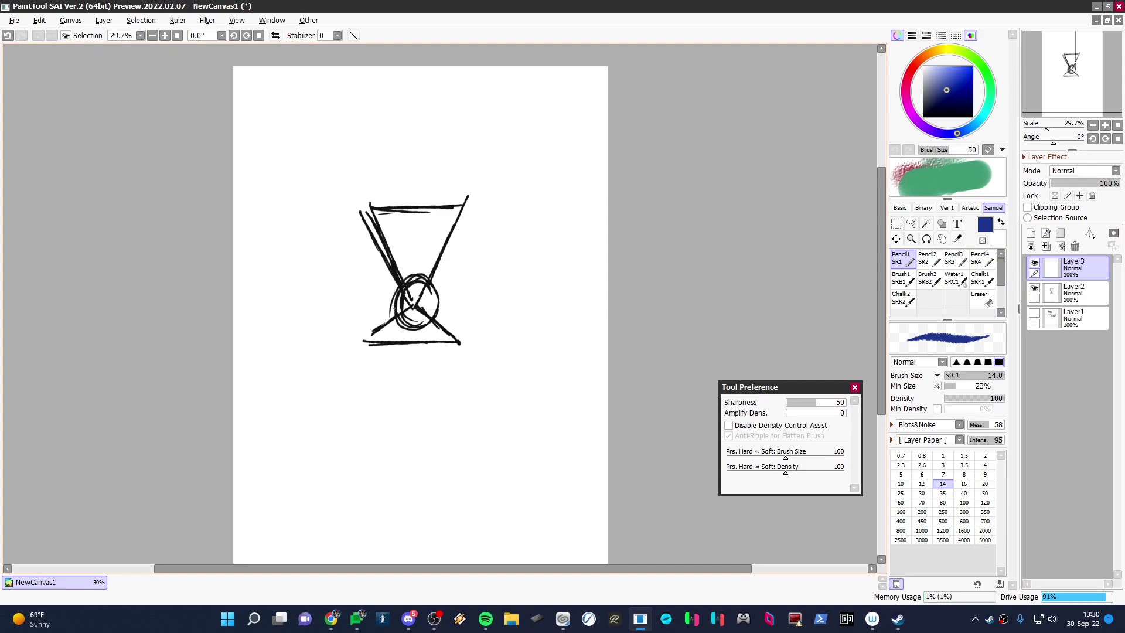
mouse_move(349, 289)
mouse_down()
mouse_move(376, 298)
mouse_move(370, 305)
mouse_up()
drag(945, 74, 960, 85)
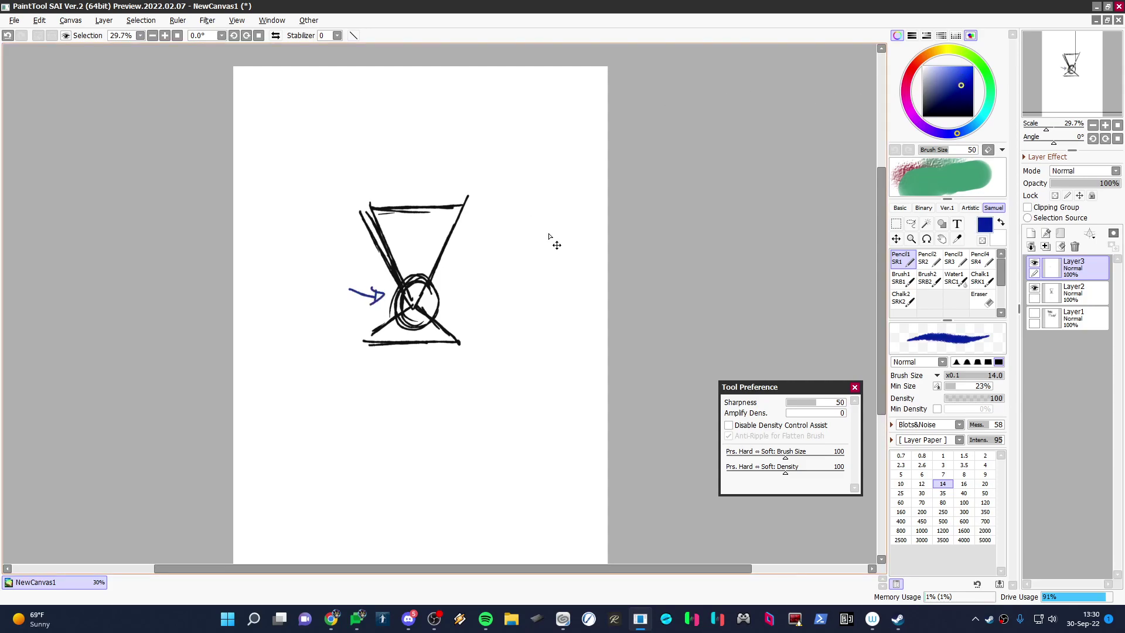
key(ctrl+z)
key(ctrl+z)
key(ctrl+z)
mouse_move(408, 276)
mouse_down()
mouse_move(382, 296)
mouse_move(364, 340)
mouse_up()
drag(425, 281, 459, 342)
drag(329, 326, 351, 344)
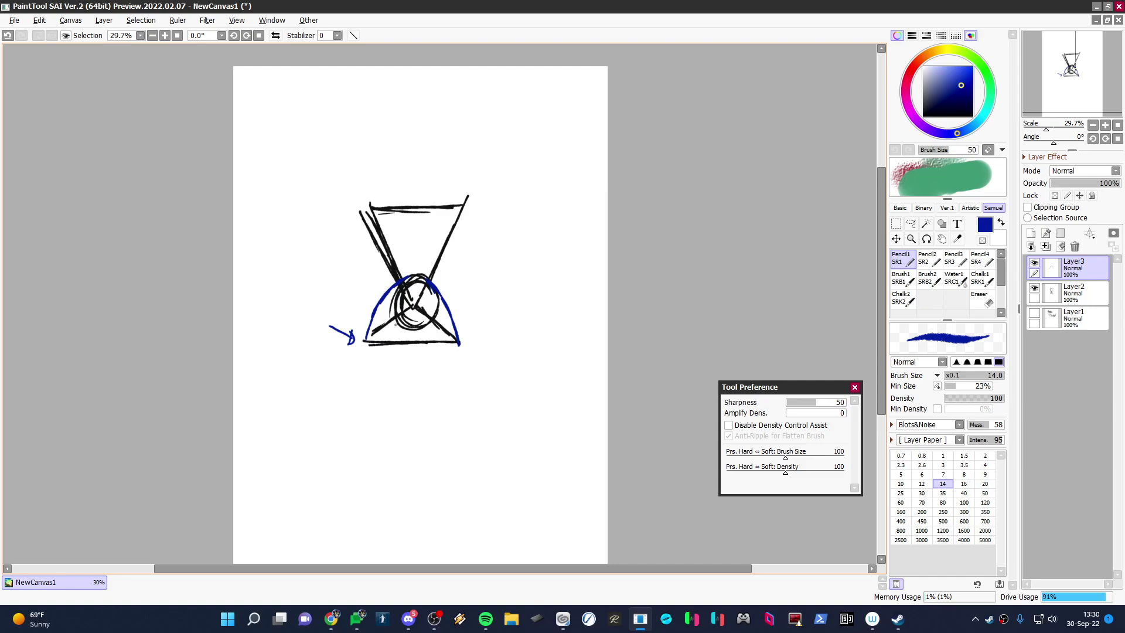
Switch to red and draw a stroke inside the ball and a mark below the base.
click(912, 69)
click(961, 75)
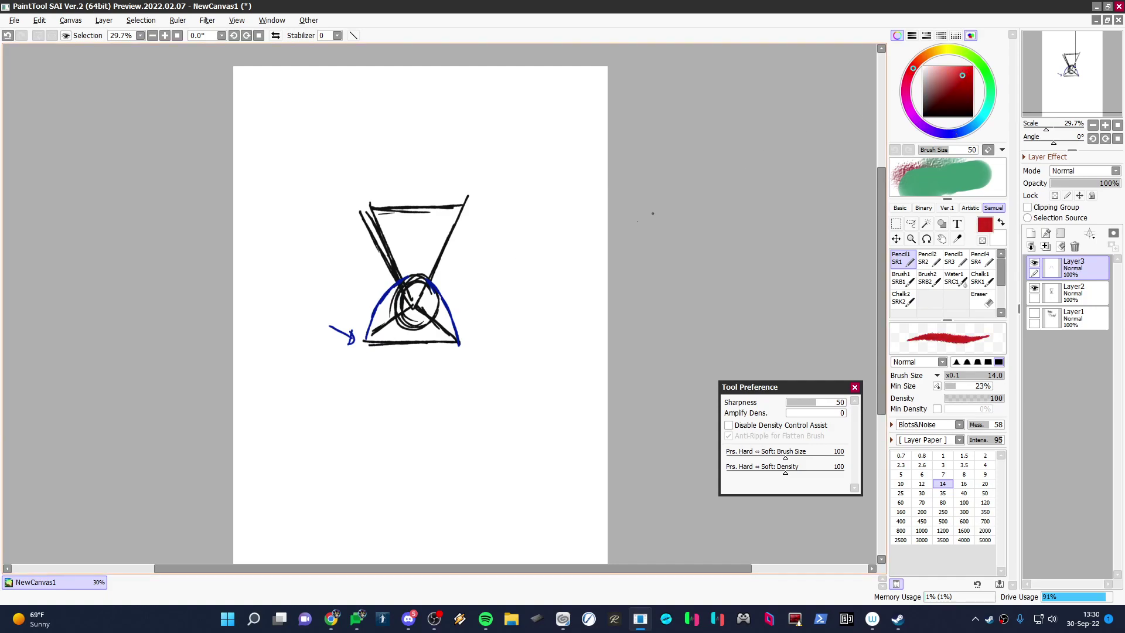
mouse_move(394, 319)
mouse_down()
mouse_move(432, 319)
mouse_move(424, 345)
mouse_up()
drag(400, 366, 403, 355)
Select Layer2 and move the triangle-ball sketch to the left with the Move tool.
right_click(1080, 271)
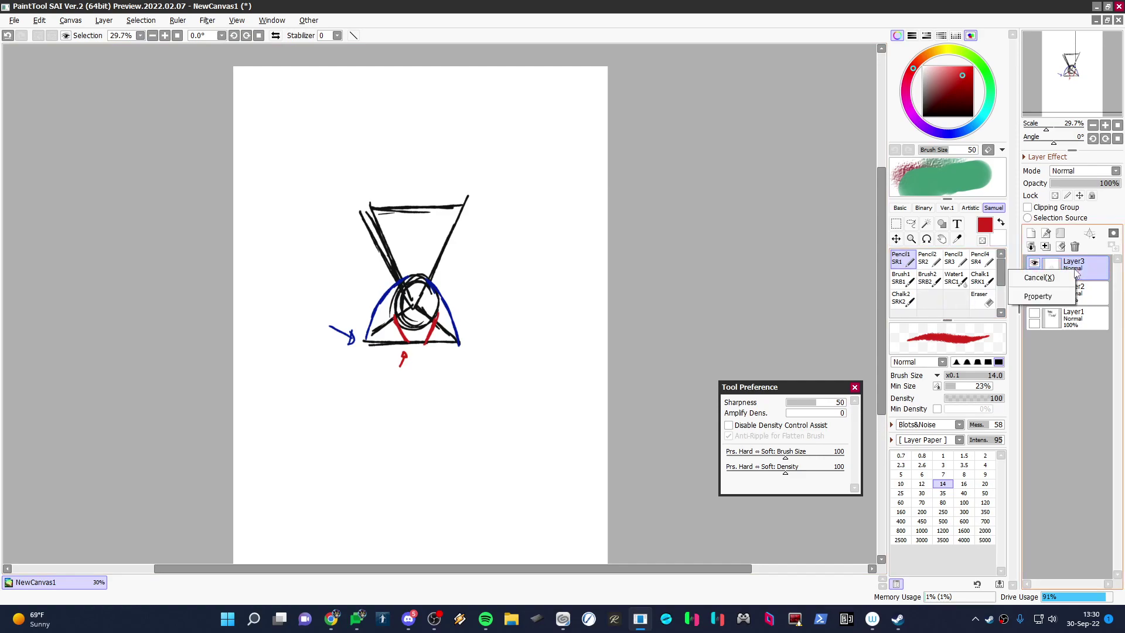
click(1089, 271)
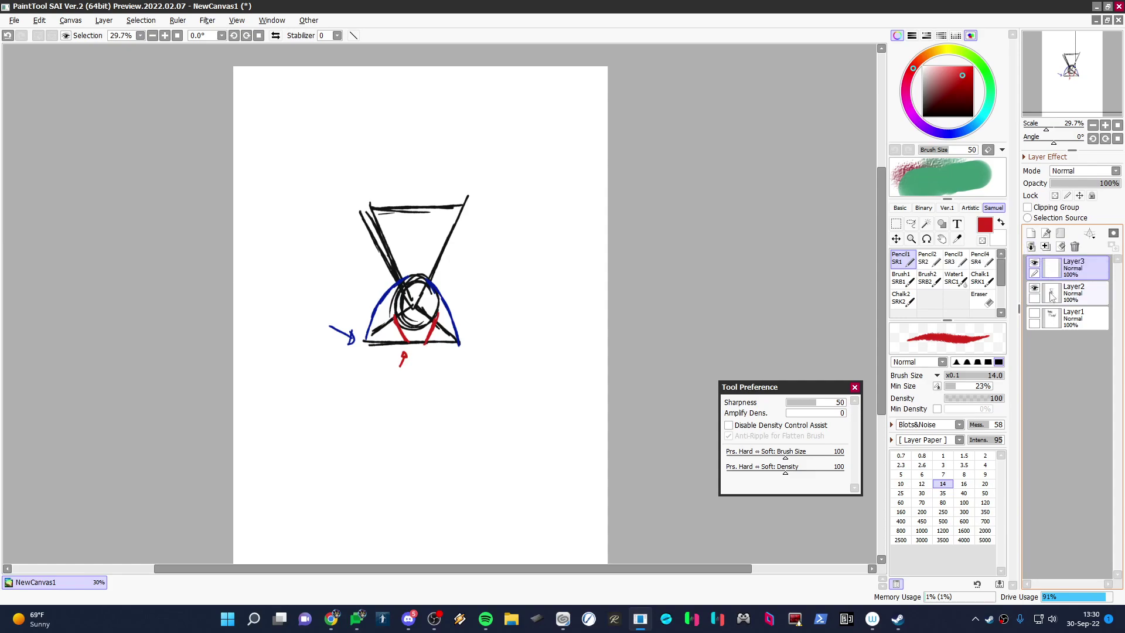
click(1069, 299)
click(895, 239)
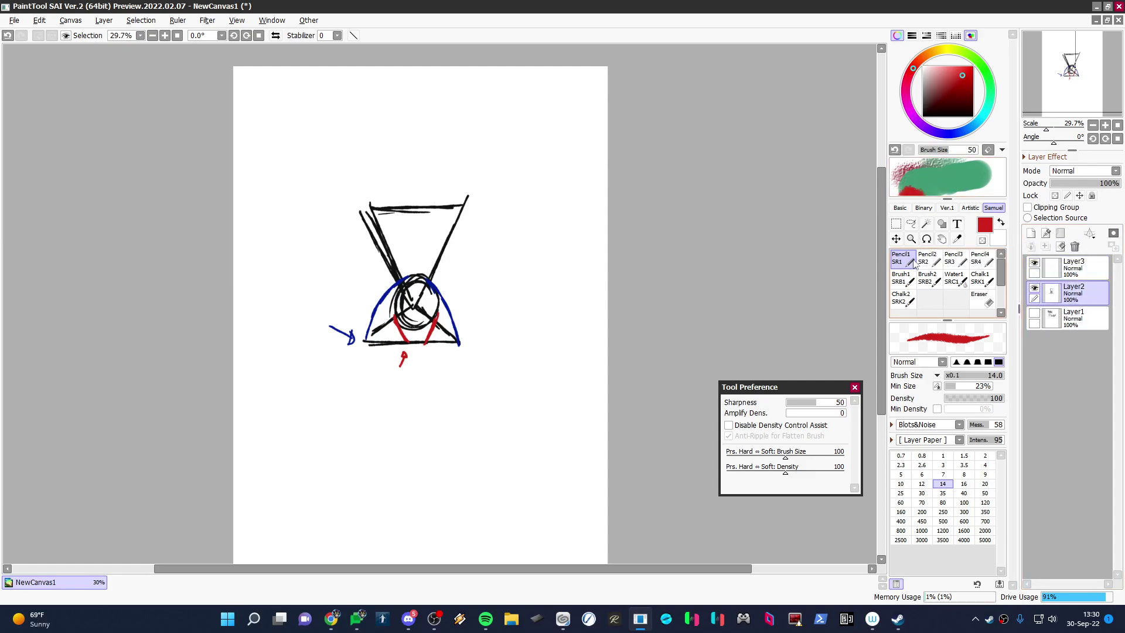
drag(484, 367, 403, 376)
Reselect Layer3 and set a dark brown Pencil1 at brush size 6.9.
click(1080, 267)
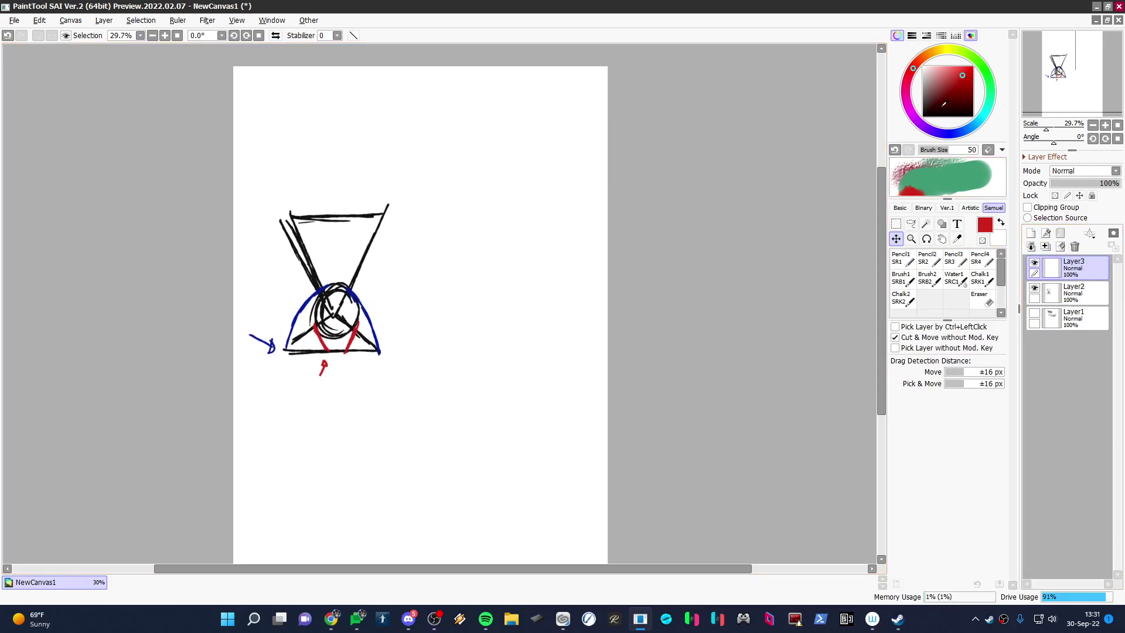
click(929, 102)
click(901, 258)
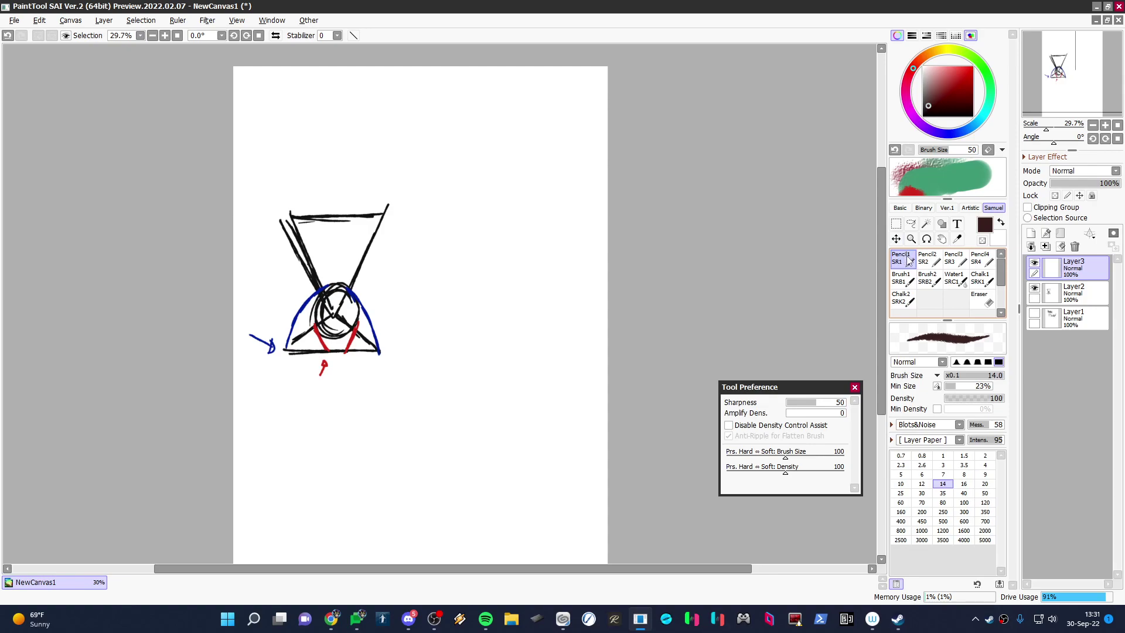
click(976, 378)
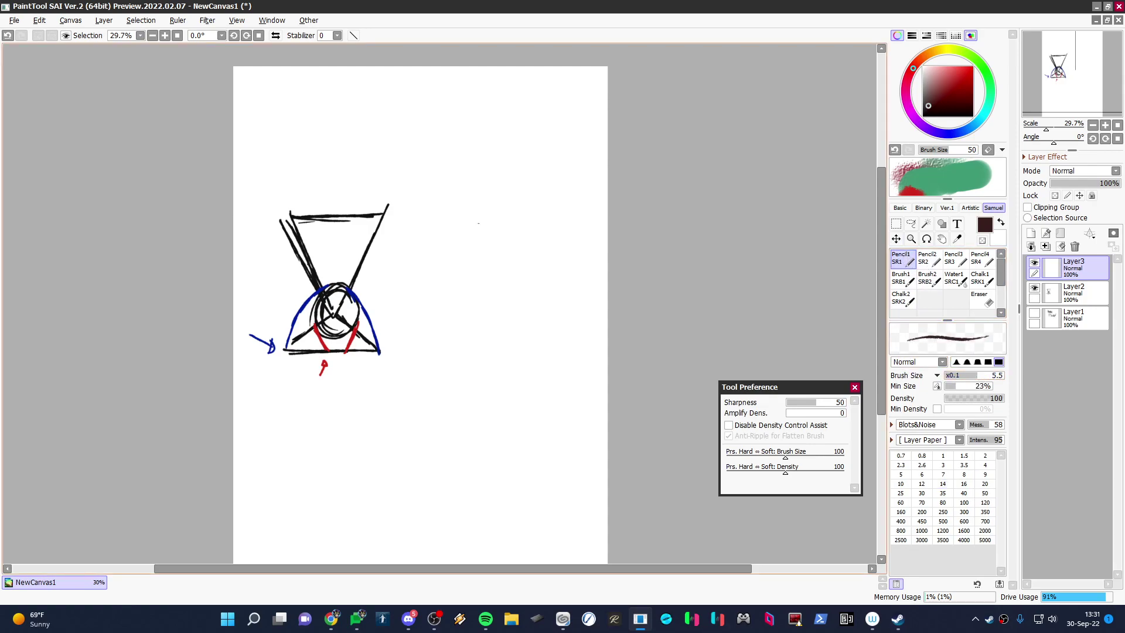
click(985, 377)
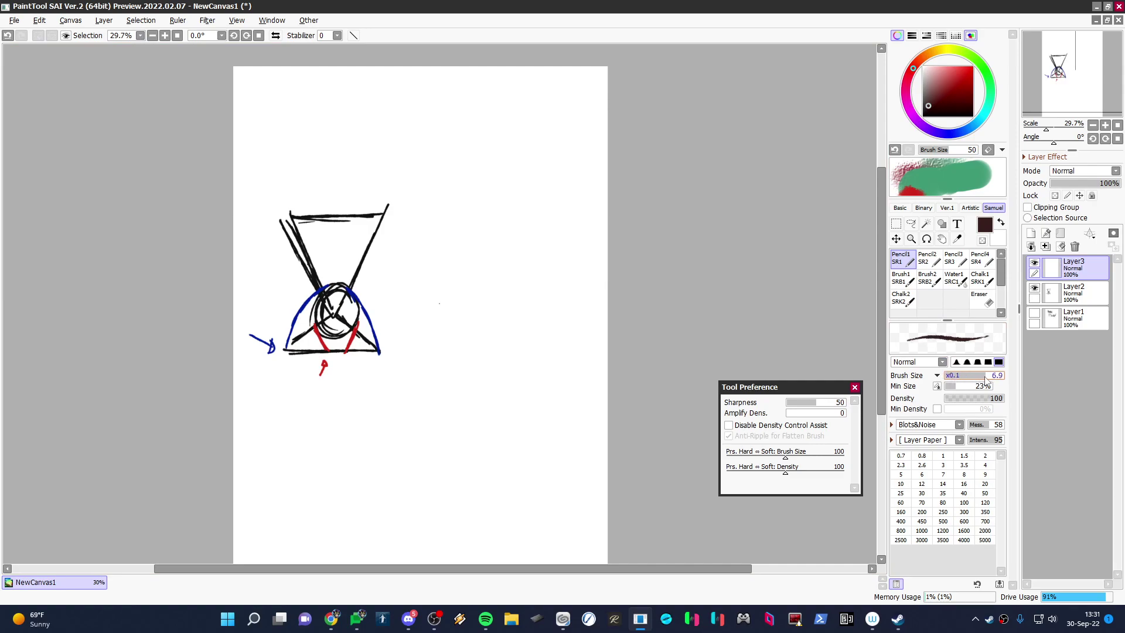
Draw a second inverted triangle with diagonals and a base to the right.
drag(457, 219, 550, 216)
drag(457, 225, 513, 311)
drag(549, 218, 527, 292)
drag(544, 242, 516, 315)
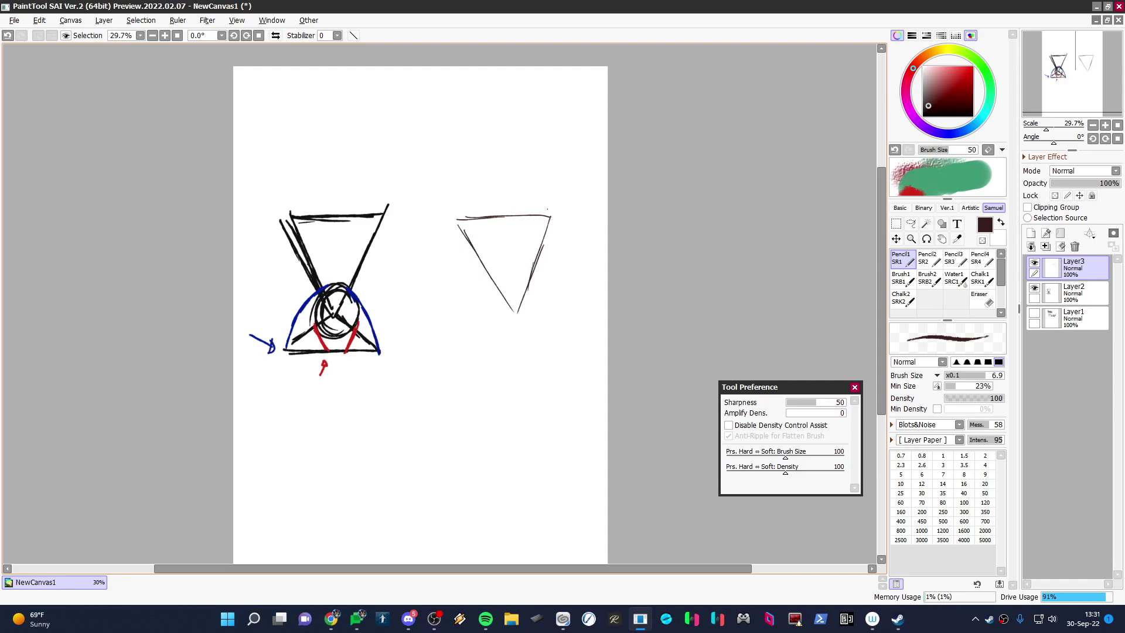
mouse_move(549, 209)
mouse_down()
mouse_move(512, 319)
mouse_move(527, 319)
mouse_move(523, 288)
mouse_move(504, 293)
mouse_move(477, 345)
mouse_up()
drag(515, 308, 553, 344)
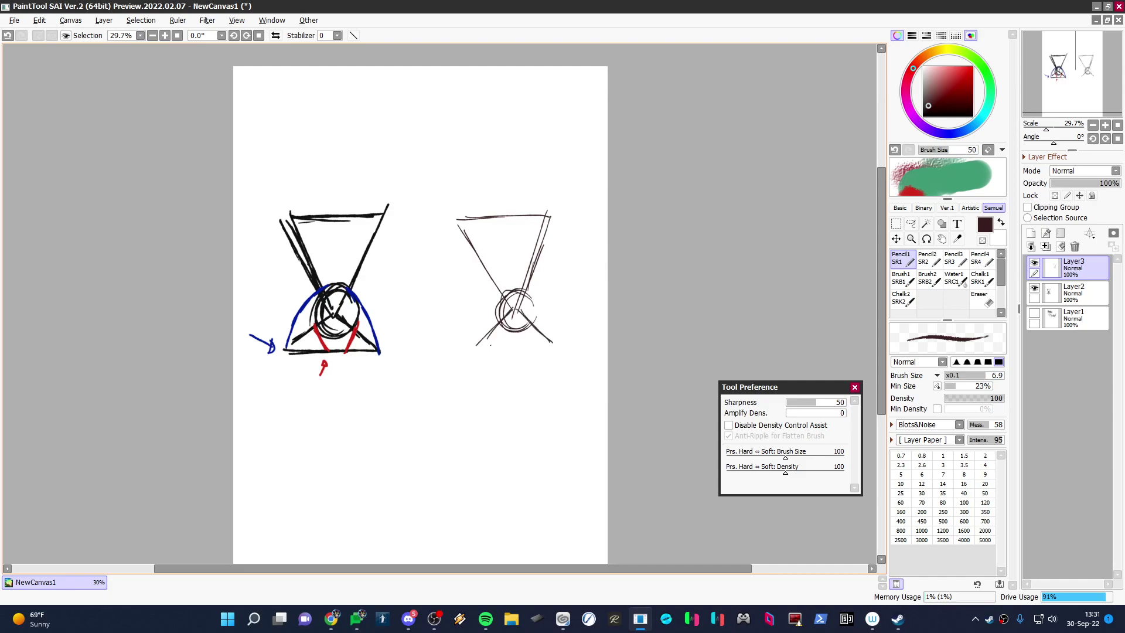
mouse_move(474, 350)
mouse_down()
mouse_move(546, 344)
mouse_move(509, 345)
mouse_move(525, 348)
mouse_up()
Add curved left and right sides and four long leg lines below the base.
mouse_move(507, 289)
mouse_down()
mouse_move(475, 323)
mouse_move(472, 350)
mouse_up()
drag(524, 292, 552, 345)
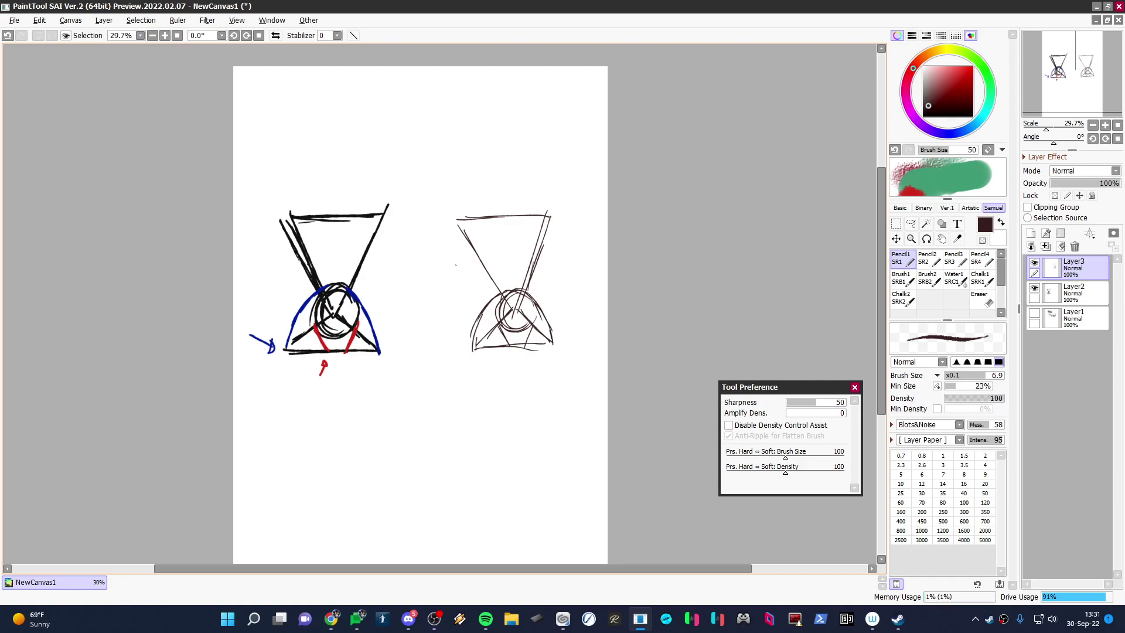
drag(474, 349, 489, 450)
drag(509, 349, 508, 434)
drag(520, 355, 533, 436)
drag(554, 352, 551, 434)
click(473, 414)
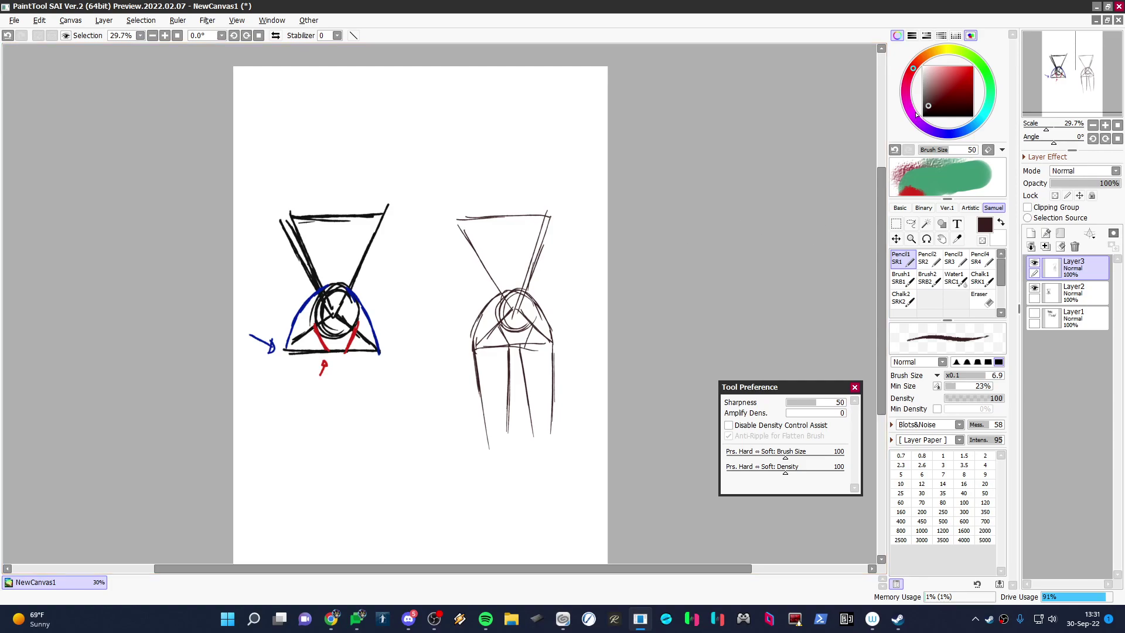
In orange on Layer2, circle the left figure's shoulders and draw both upper arms.
click(928, 55)
click(964, 77)
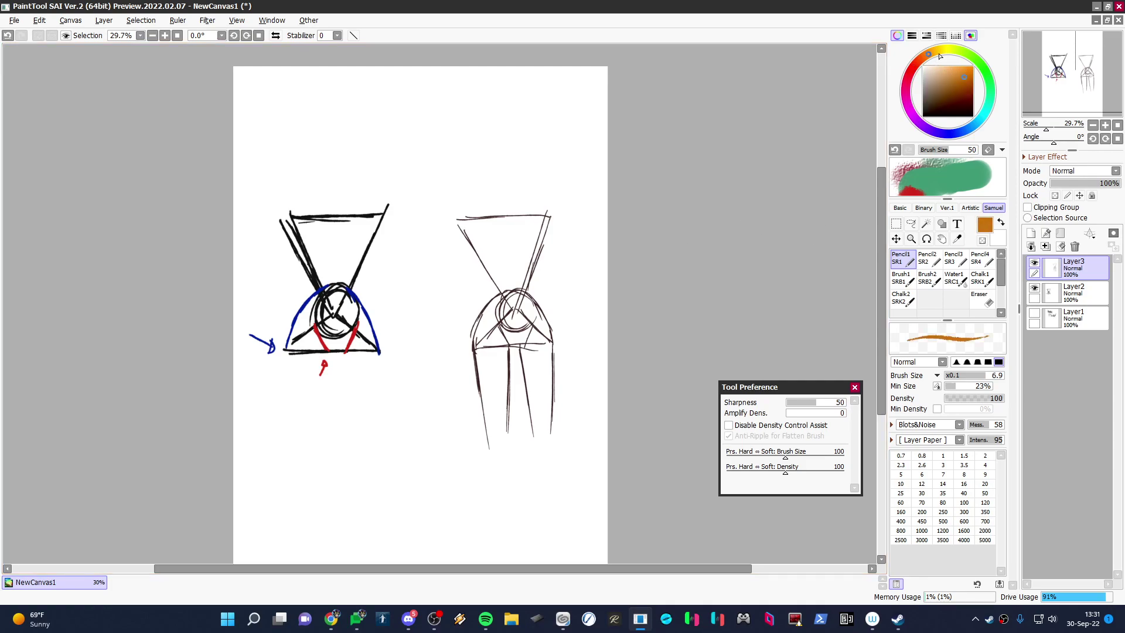
click(1086, 293)
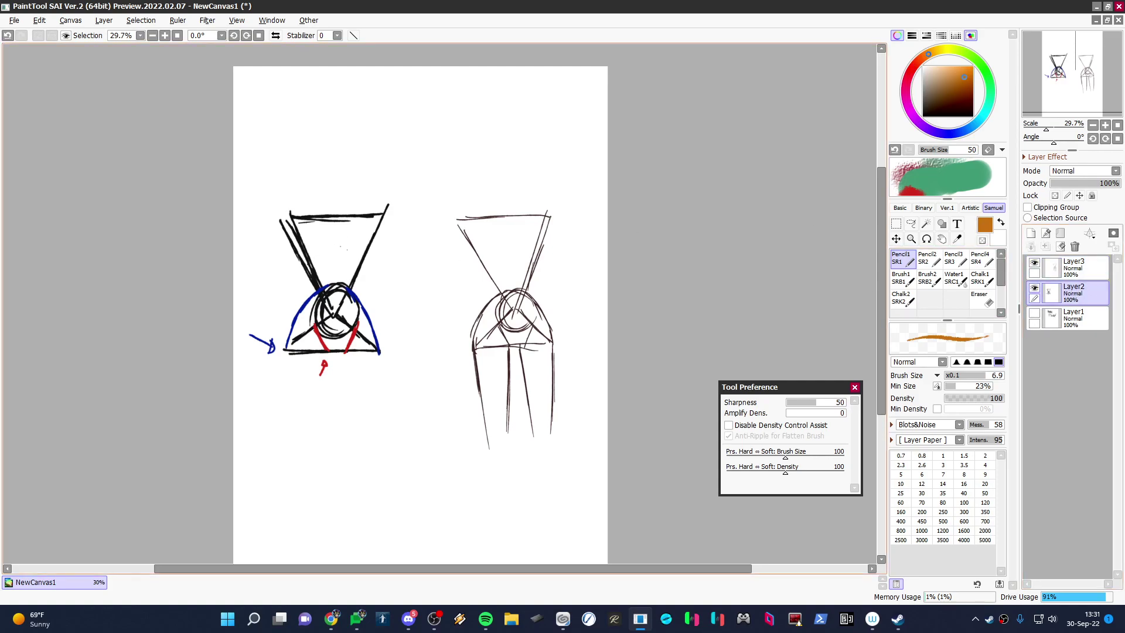
mouse_move(275, 222)
mouse_down()
mouse_move(282, 211)
mouse_move(279, 233)
mouse_move(280, 208)
mouse_move(285, 230)
mouse_up()
mouse_move(385, 209)
mouse_down()
mouse_move(376, 222)
mouse_move(386, 230)
mouse_up()
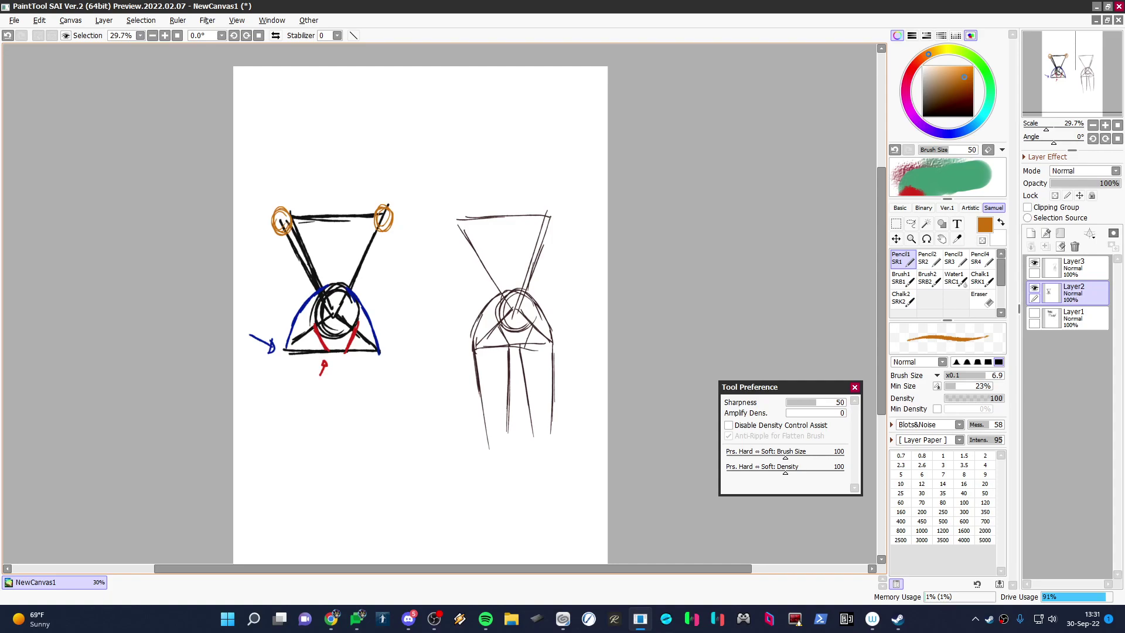
drag(384, 232, 397, 285)
mouse_move(393, 280)
mouse_down()
mouse_move(391, 293)
mouse_move(397, 279)
mouse_move(295, 285)
mouse_up()
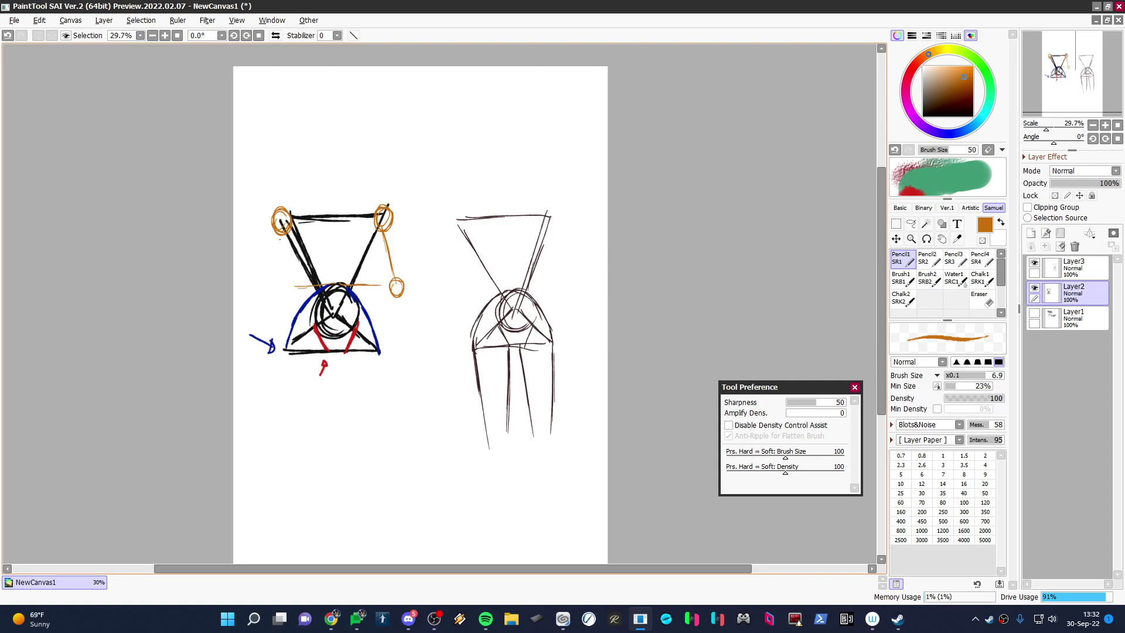
mouse_move(281, 236)
mouse_down()
mouse_move(257, 296)
mouse_move(271, 295)
mouse_move(261, 281)
mouse_move(330, 288)
mouse_up()
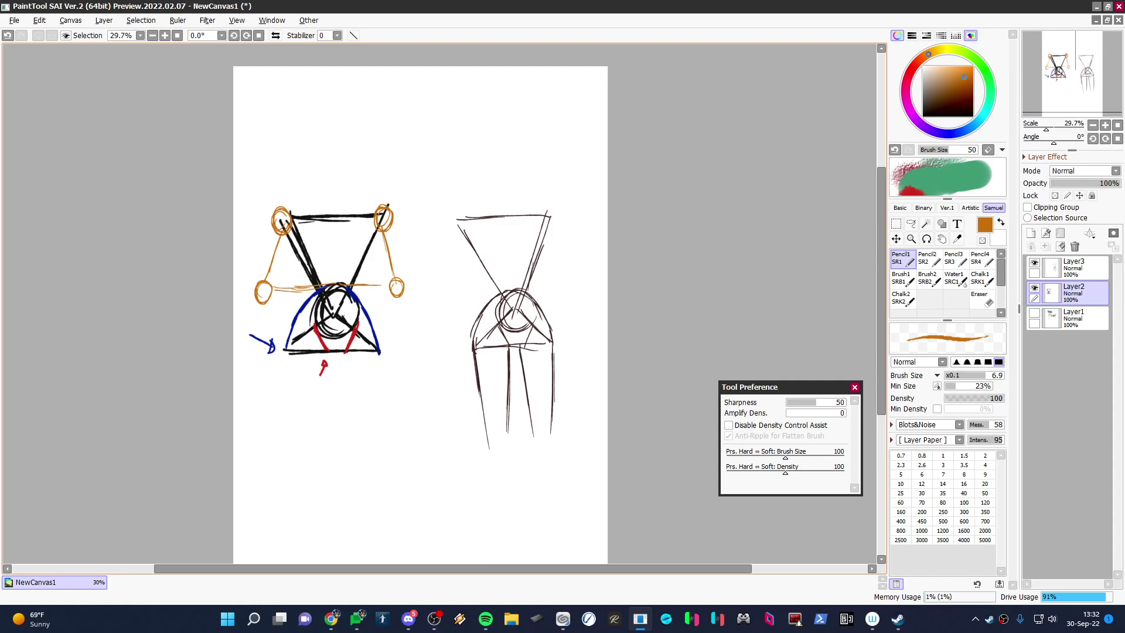
Extend both orange arms downward and add hand ovals at their ends.
drag(394, 290, 405, 354)
drag(406, 356, 405, 374)
mouse_move(261, 304)
mouse_down()
mouse_move(248, 378)
mouse_move(258, 359)
mouse_move(244, 367)
mouse_up()
drag(403, 363, 410, 382)
Eyedrop the dark brown and draw a shoulder oval on the right sketch.
alt+click(549, 215)
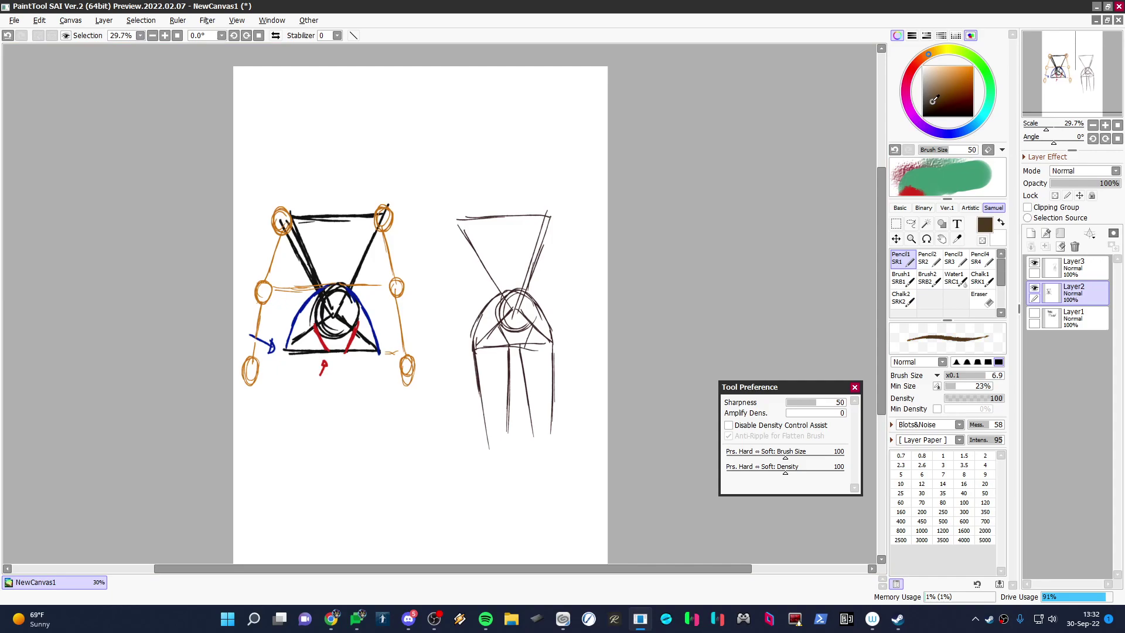
mouse_move(451, 231)
mouse_down()
mouse_move(458, 219)
mouse_move(451, 243)
mouse_move(462, 233)
mouse_up()
drag(551, 220, 552, 241)
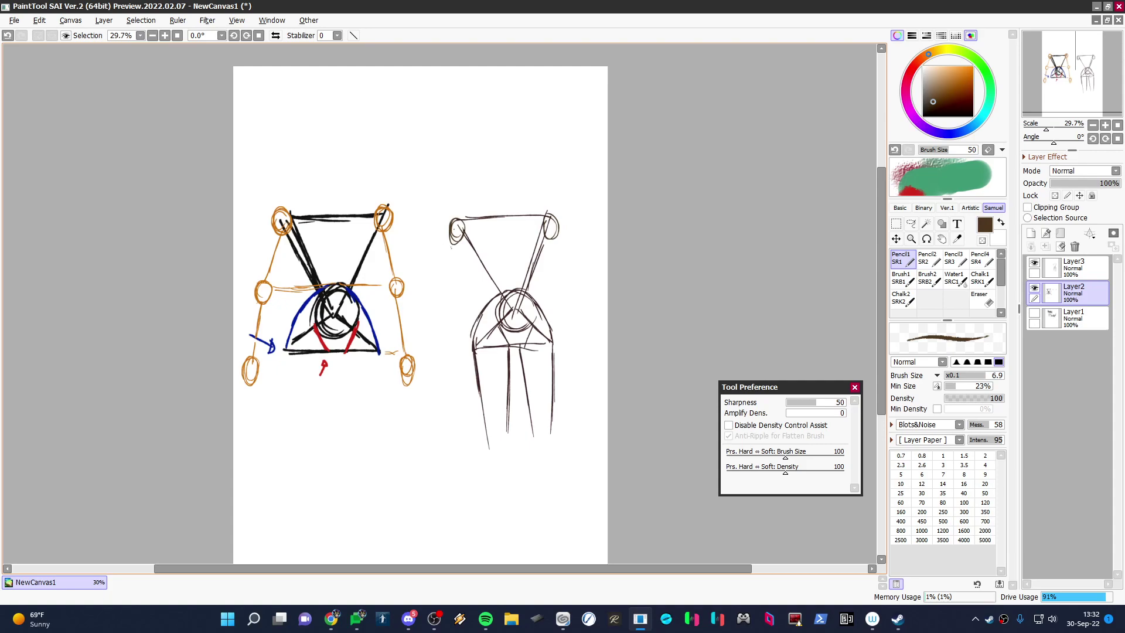
Draw the right figure's left and right arms with elbow ovals and forearms.
drag(454, 244, 442, 352)
drag(448, 296, 447, 311)
drag(447, 320, 441, 380)
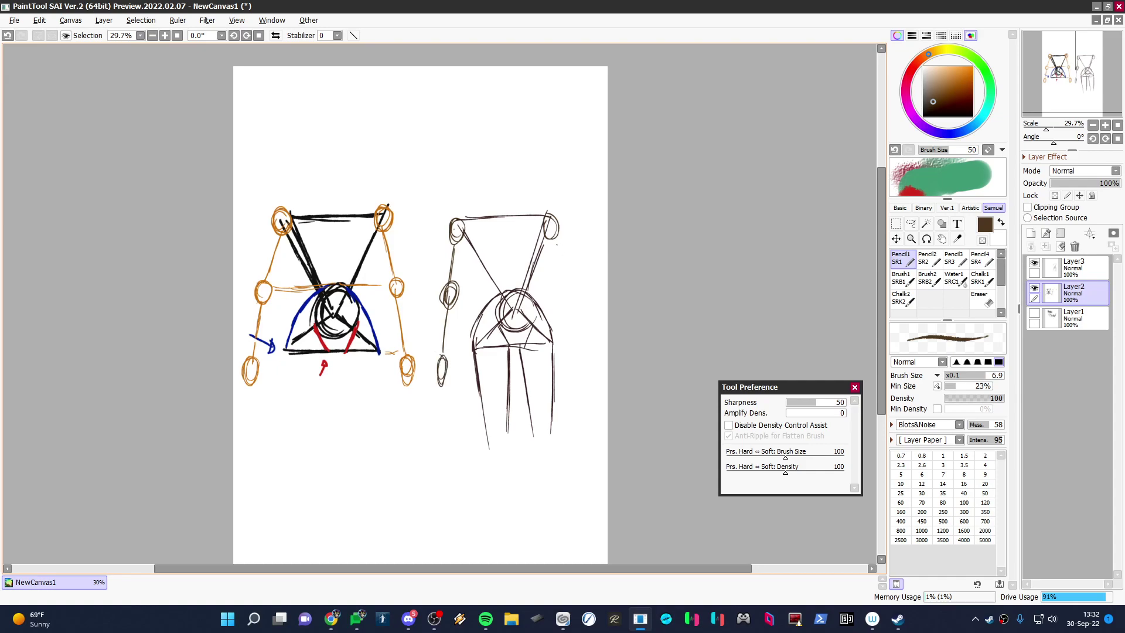
drag(555, 237, 562, 278)
mouse_move(564, 276)
mouse_down()
mouse_move(569, 377)
mouse_move(566, 363)
mouse_up()
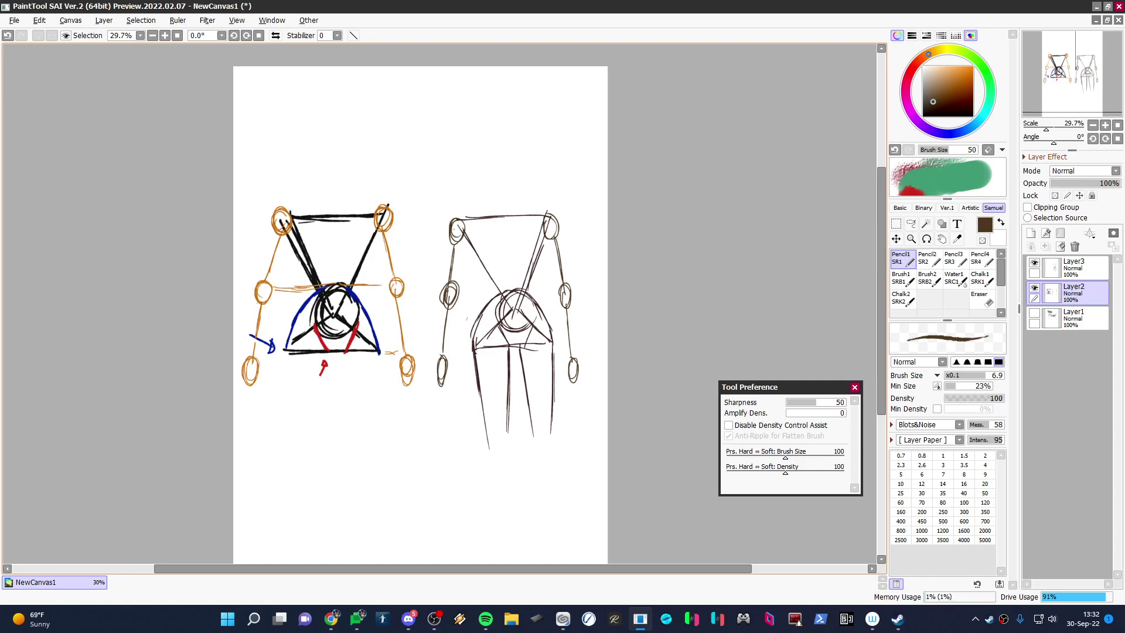
Line both sides of the right figure's torso down from the shoulders.
drag(471, 304, 473, 322)
mouse_move(471, 248)
mouse_down()
mouse_move(474, 320)
mouse_move(468, 235)
mouse_up()
drag(472, 295, 476, 330)
drag(542, 241, 541, 293)
drag(545, 237, 546, 313)
drag(548, 309, 549, 328)
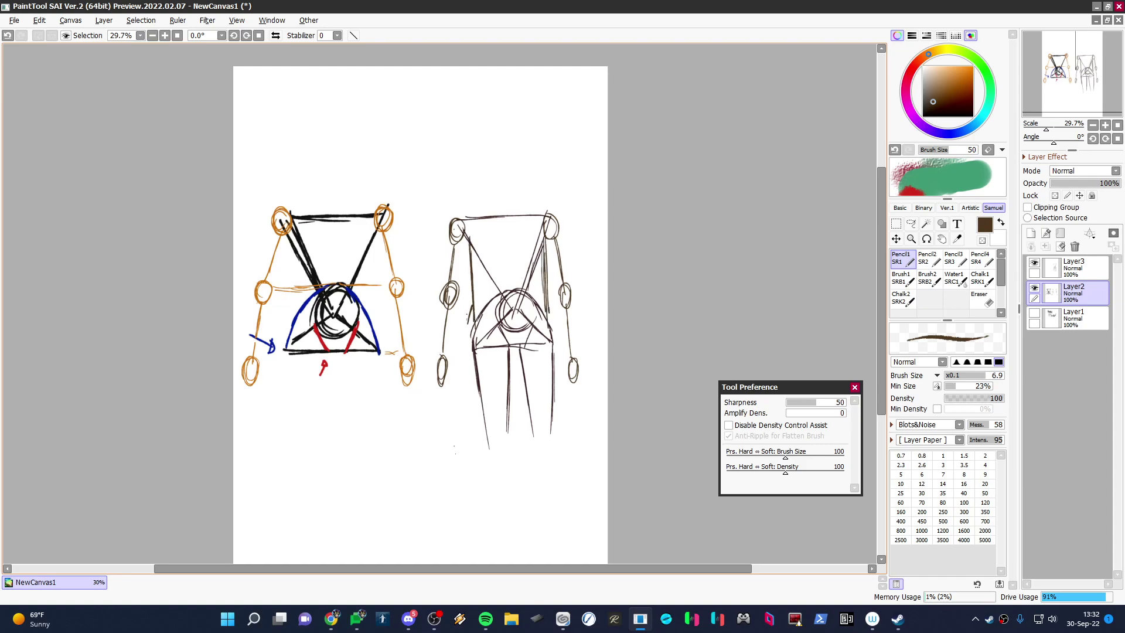
Add knee ovals and extend both lower legs of the right figure.
mouse_move(497, 438)
mouse_down()
mouse_move(493, 457)
mouse_move(501, 437)
mouse_move(494, 453)
mouse_move(539, 454)
mouse_move(493, 515)
mouse_up()
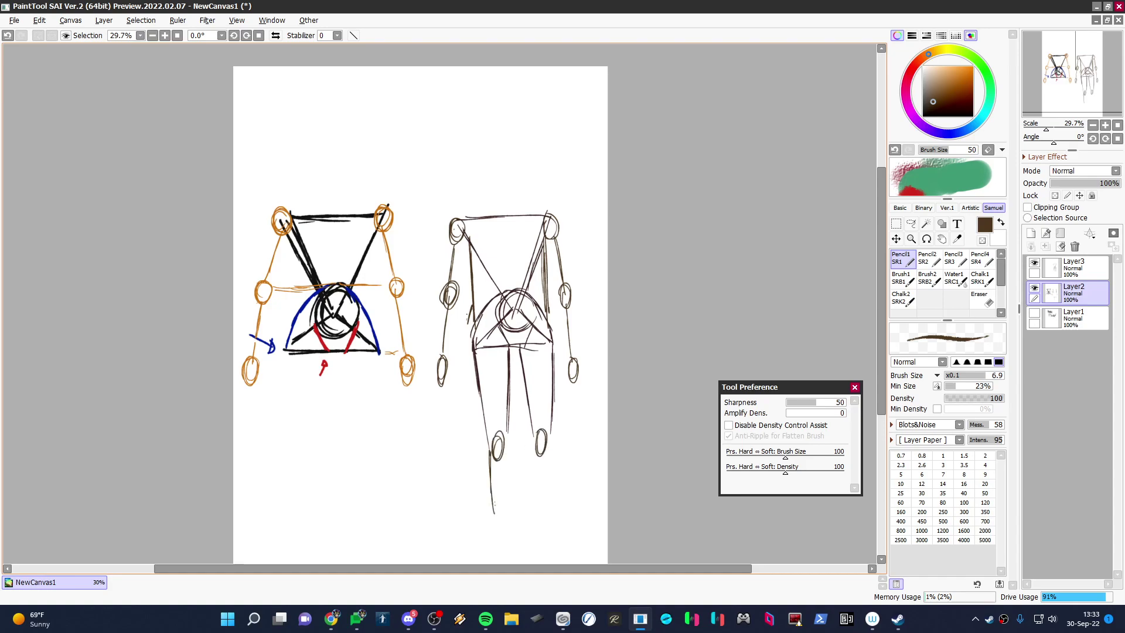
drag(492, 472, 497, 525)
drag(508, 433, 508, 504)
drag(508, 451, 507, 531)
mouse_move(533, 437)
mouse_down()
mouse_move(535, 521)
mouse_move(551, 496)
mouse_move(552, 516)
mouse_up()
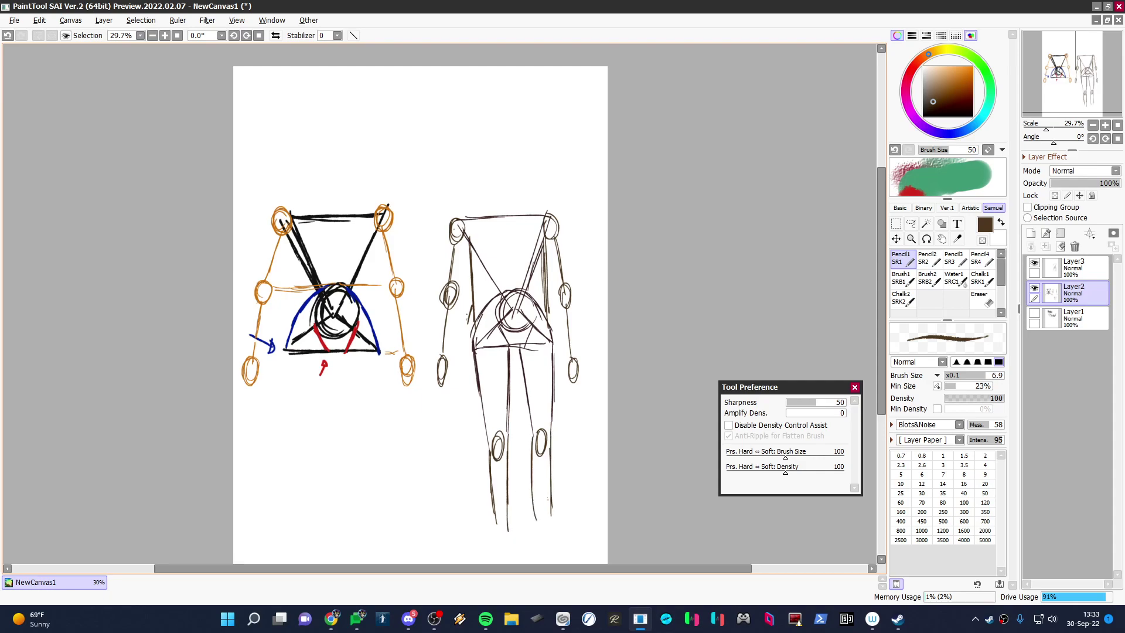
mouse_move(533, 459)
mouse_down()
mouse_move(539, 528)
mouse_move(498, 534)
mouse_move(501, 521)
mouse_move(547, 532)
mouse_move(543, 517)
mouse_move(489, 541)
mouse_move(556, 550)
mouse_move(559, 539)
mouse_move(563, 559)
mouse_move(572, 547)
mouse_up()
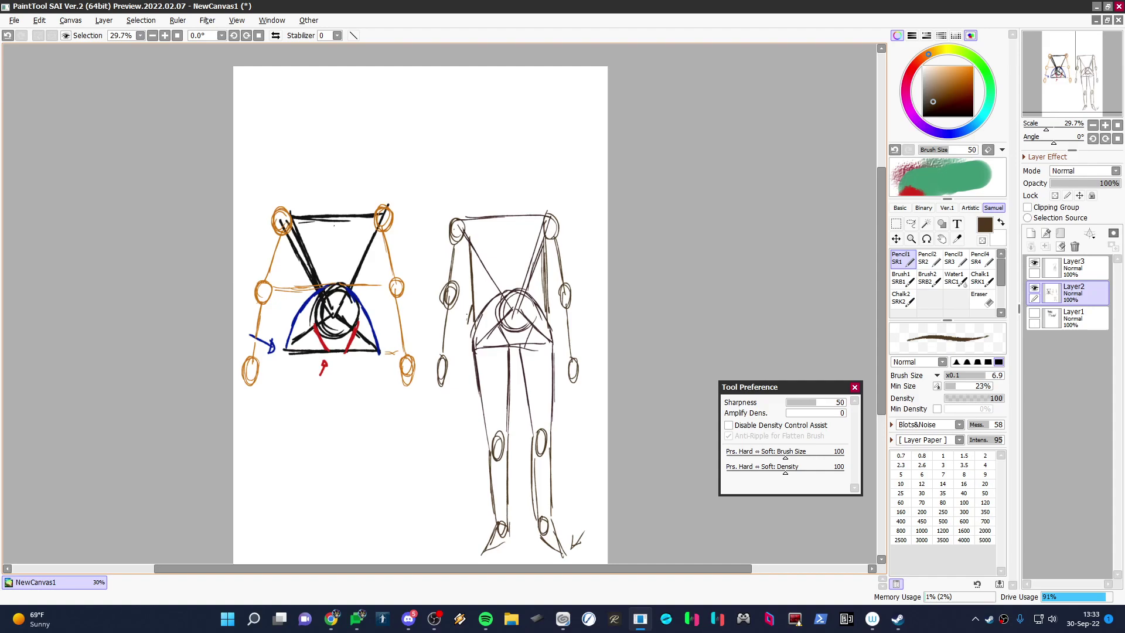
Switch to black and draw centre lines, a neck stroke and heads on both figures.
alt+click(358, 256)
mouse_move(335, 222)
mouse_down()
mouse_move(335, 314)
mouse_move(336, 243)
mouse_up()
mouse_move(335, 202)
mouse_down()
mouse_move(335, 277)
mouse_move(334, 219)
mouse_up()
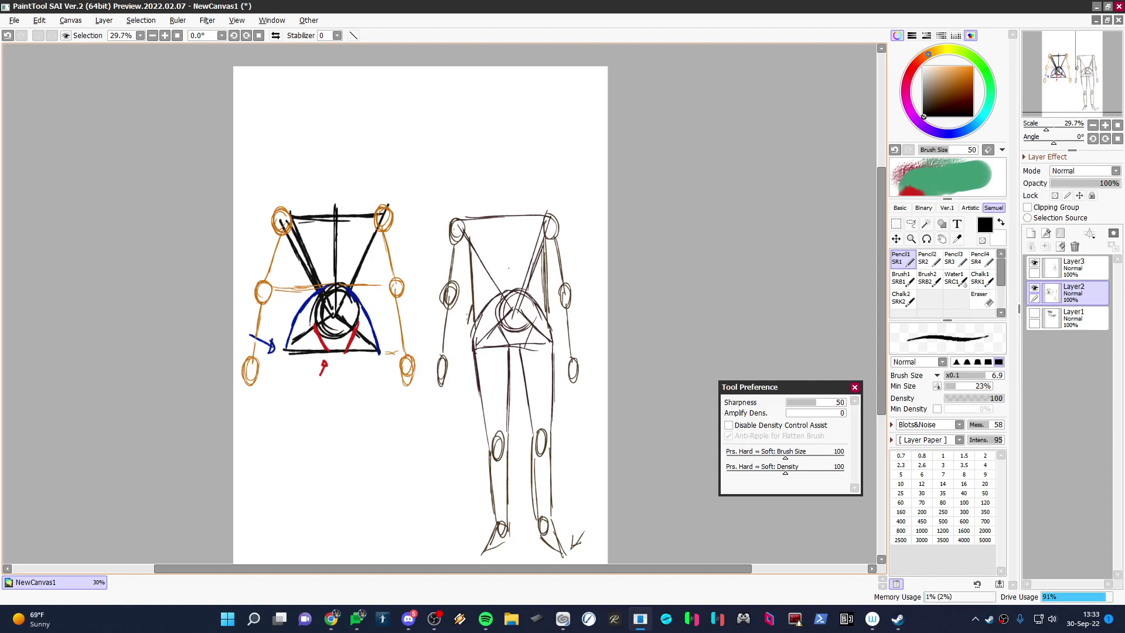
drag(511, 260, 513, 307)
drag(512, 216, 512, 280)
drag(513, 231, 512, 269)
mouse_move(501, 206)
mouse_down()
mouse_move(501, 221)
mouse_move(522, 221)
mouse_move(491, 175)
mouse_move(490, 149)
mouse_move(504, 142)
mouse_move(527, 185)
mouse_move(530, 151)
mouse_move(495, 139)
mouse_up()
mouse_move(336, 206)
mouse_down()
mouse_move(317, 167)
mouse_move(335, 138)
mouse_move(355, 178)
mouse_move(344, 195)
mouse_up()
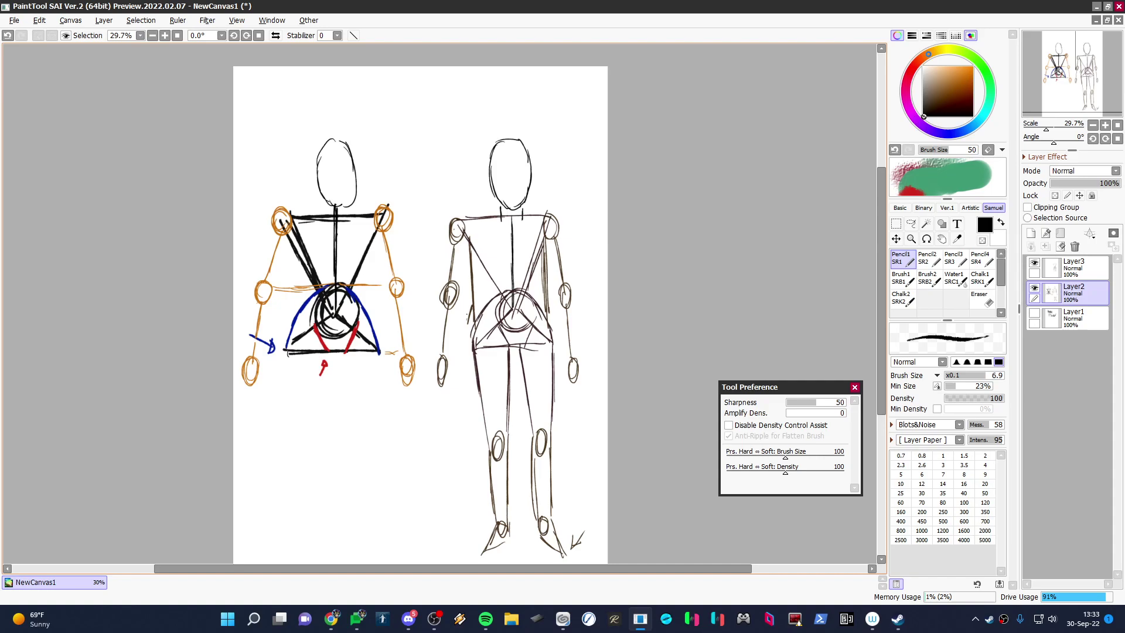
Draw the left figure's outer and inner leg lines.
drag(287, 350, 297, 436)
mouse_move(328, 353)
mouse_down()
mouse_move(318, 436)
mouse_move(349, 383)
mouse_move(357, 431)
mouse_up()
drag(342, 353, 358, 429)
drag(379, 353, 379, 444)
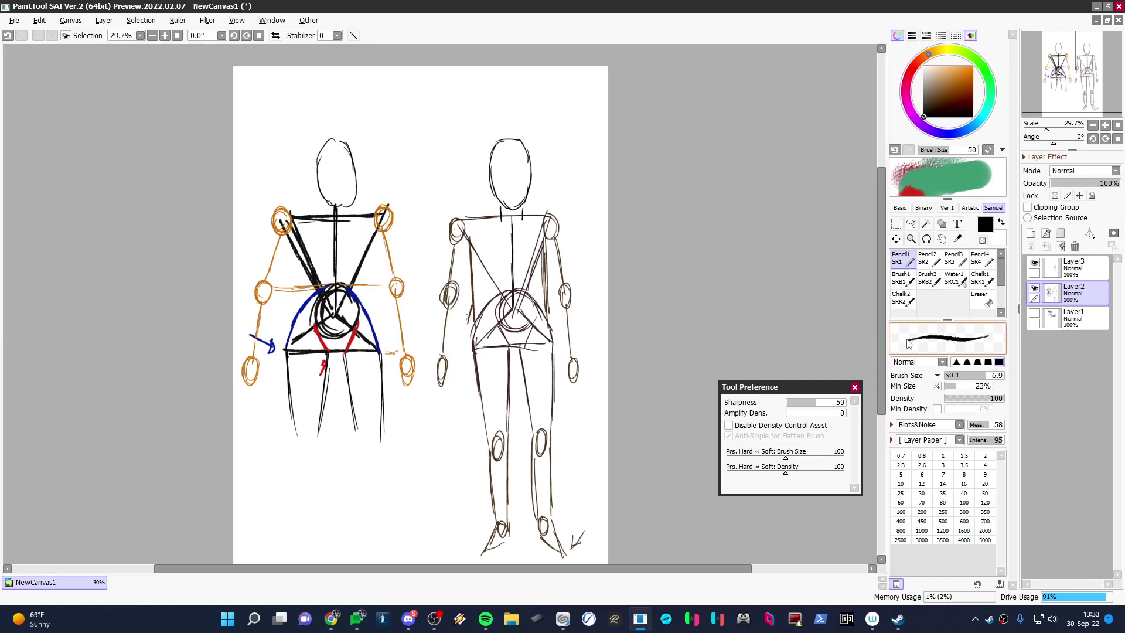
Hide Layer2 and Layer3, add Layer4, raise brush size to 7.7 and pick dark blue.
click(1034, 288)
click(1034, 263)
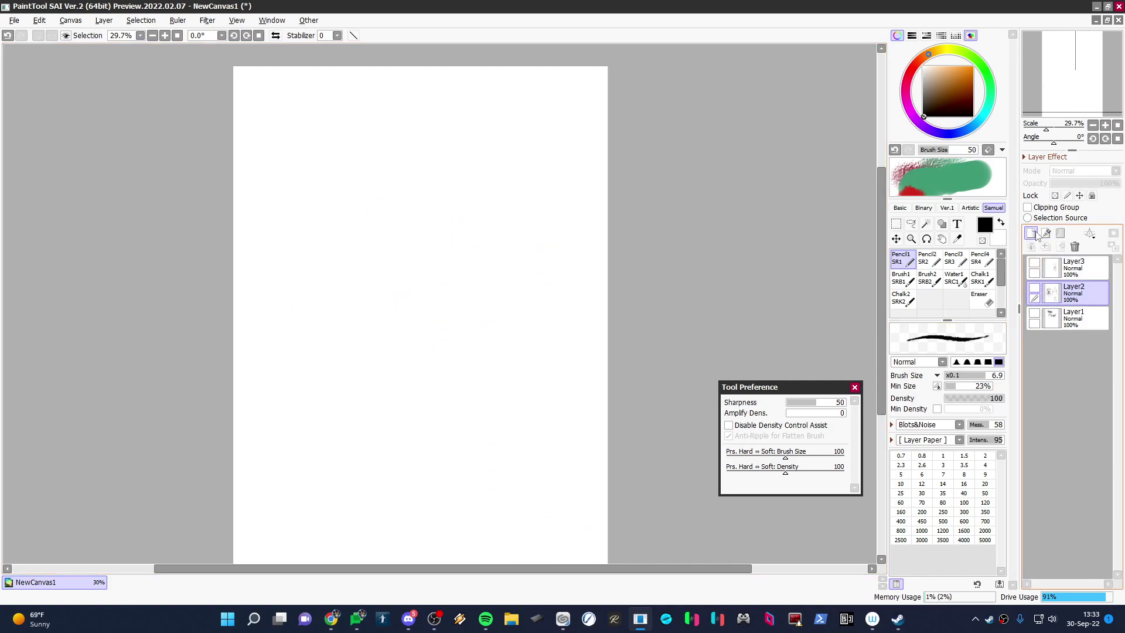
click(1030, 233)
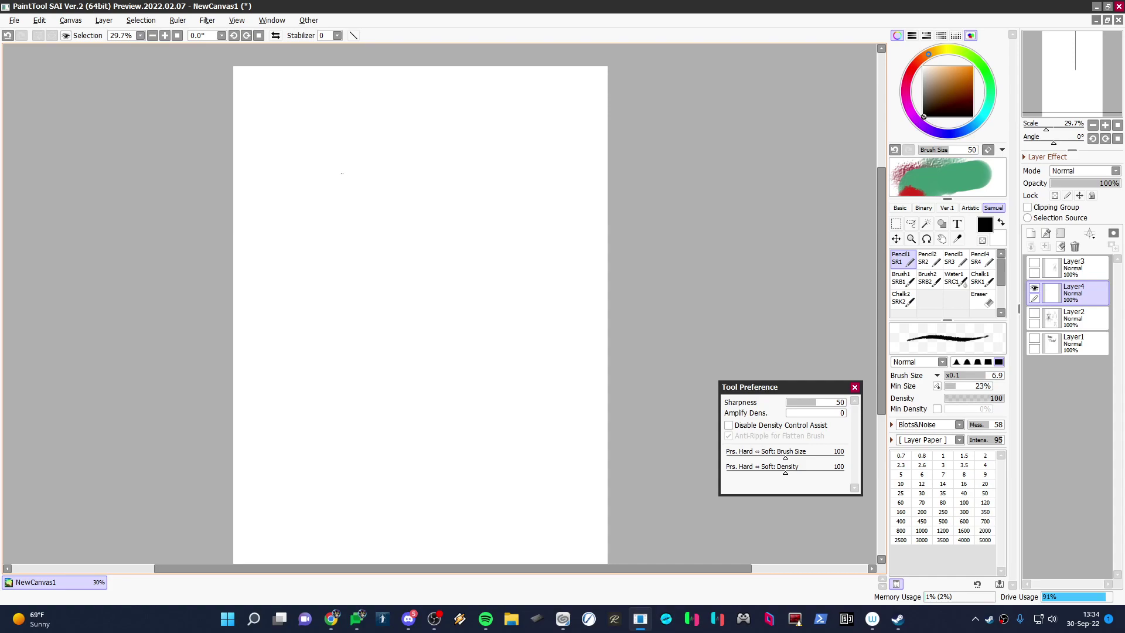
key(bracketright)
key(bracketright)
key(bracketright)
key(bracketright)
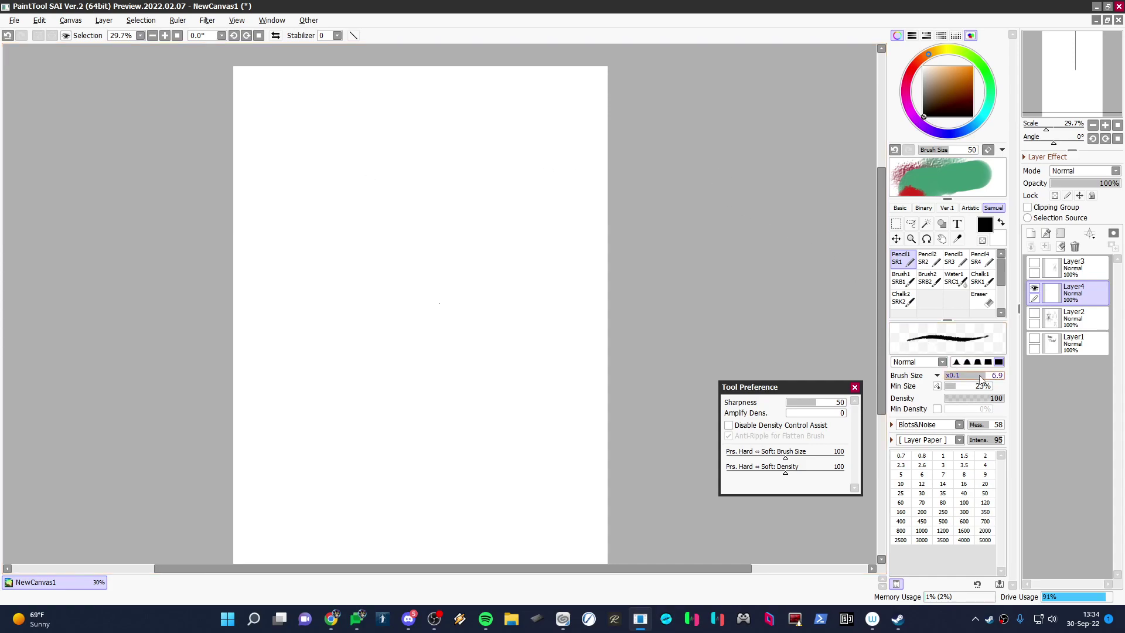
click(935, 104)
click(977, 123)
click(958, 97)
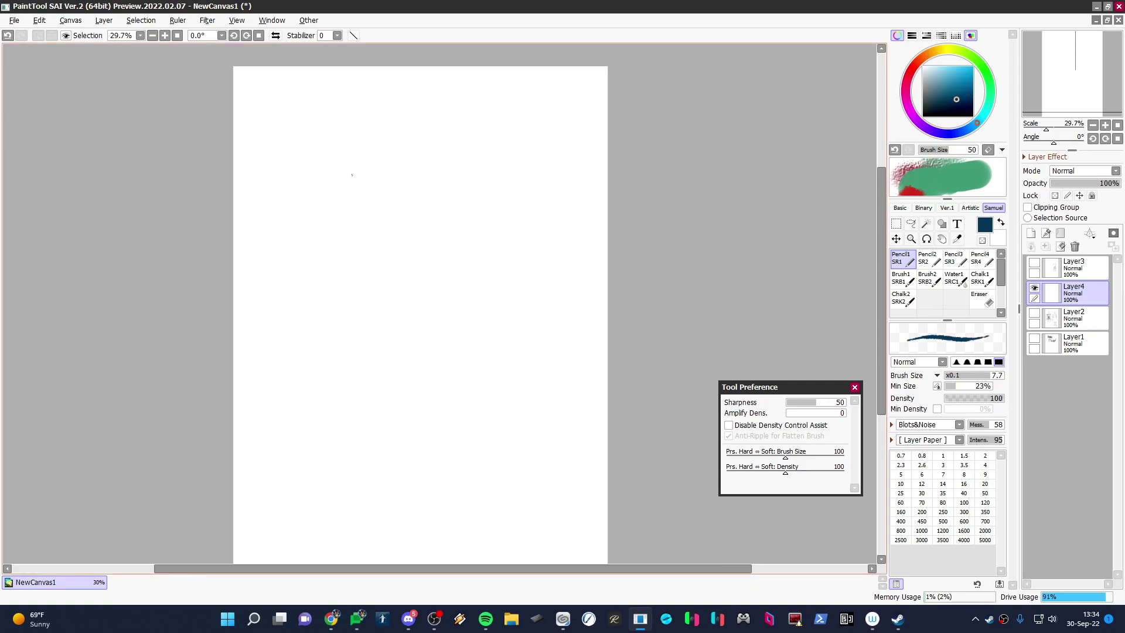
Draw a tilted dark blue triangle, undoing a stray head and spine sketch.
mouse_move(314, 197)
mouse_down()
mouse_move(345, 181)
mouse_move(297, 200)
mouse_move(364, 166)
mouse_up()
drag(297, 200, 361, 255)
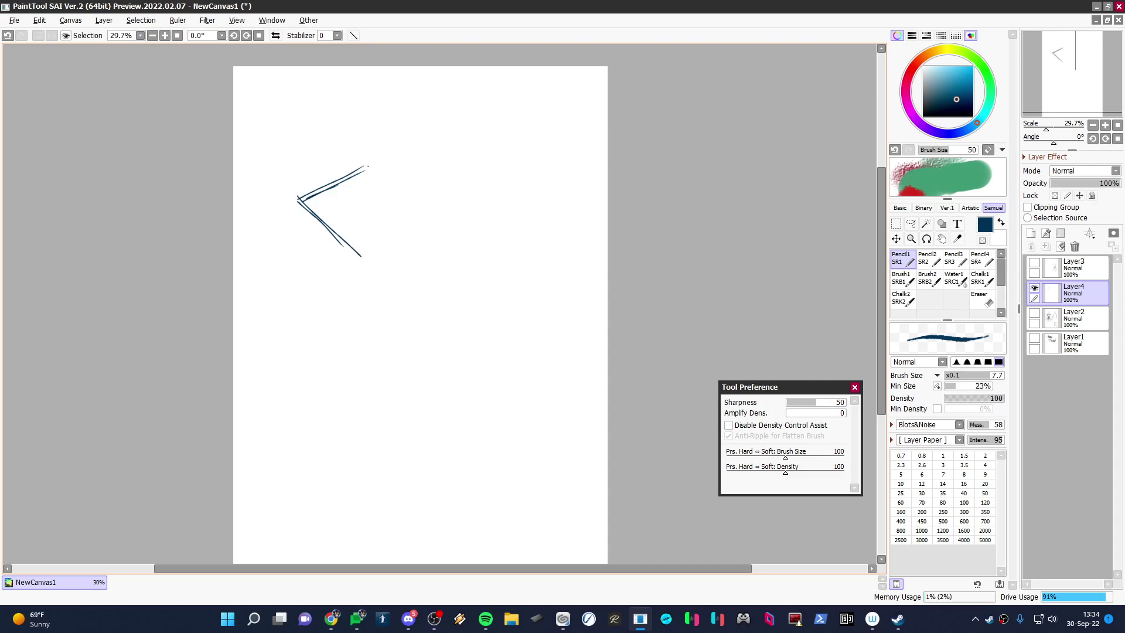
drag(365, 171, 361, 255)
drag(364, 177, 360, 255)
mouse_move(482, 139)
mouse_down()
mouse_move(476, 126)
mouse_move(514, 197)
mouse_move(517, 233)
mouse_move(495, 290)
mouse_move(516, 315)
mouse_up()
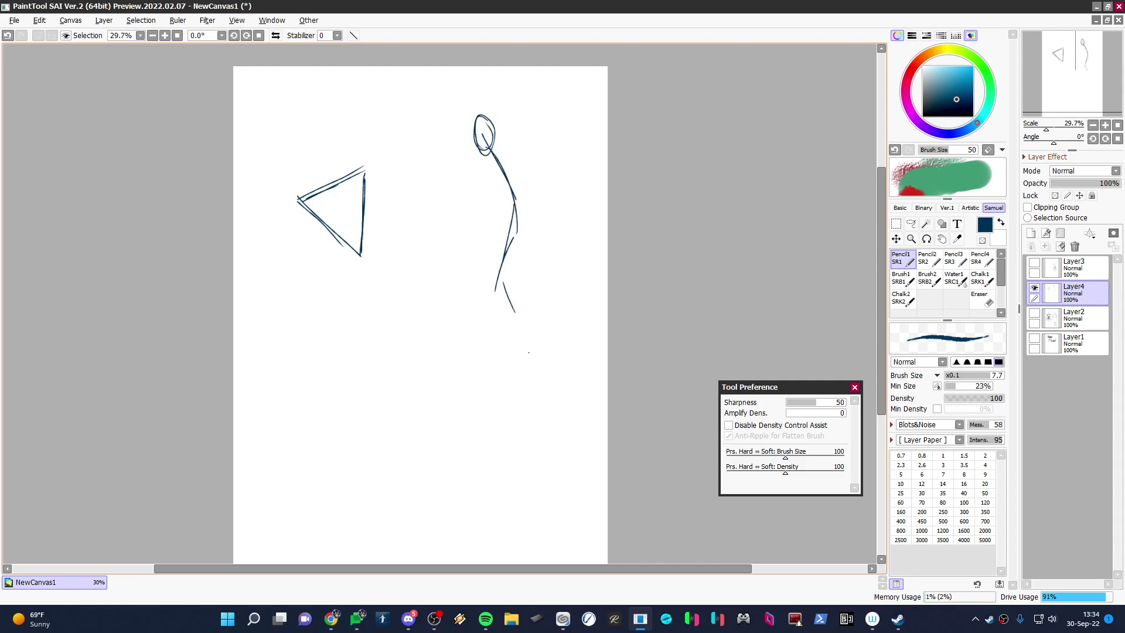
key(ctrl+z)
key(ctrl+z)
key(ctrl+z)
key(ctrl+z)
key(ctrl+z)
key(ctrl+z)
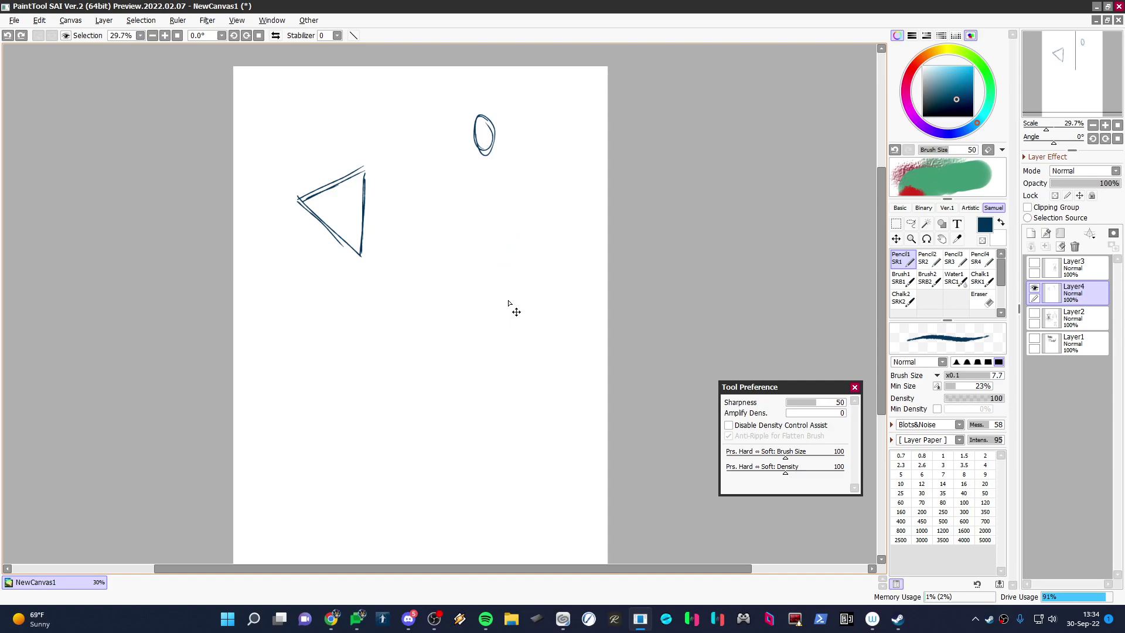
key(ctrl+z)
Add a ball at the triangle's tip and shoulder ovals with arm lines on both sides.
mouse_move(364, 241)
mouse_down()
mouse_move(351, 258)
mouse_move(369, 271)
mouse_move(357, 235)
mouse_move(375, 255)
mouse_move(325, 275)
mouse_move(366, 280)
mouse_move(369, 295)
mouse_move(340, 278)
mouse_move(363, 286)
mouse_up()
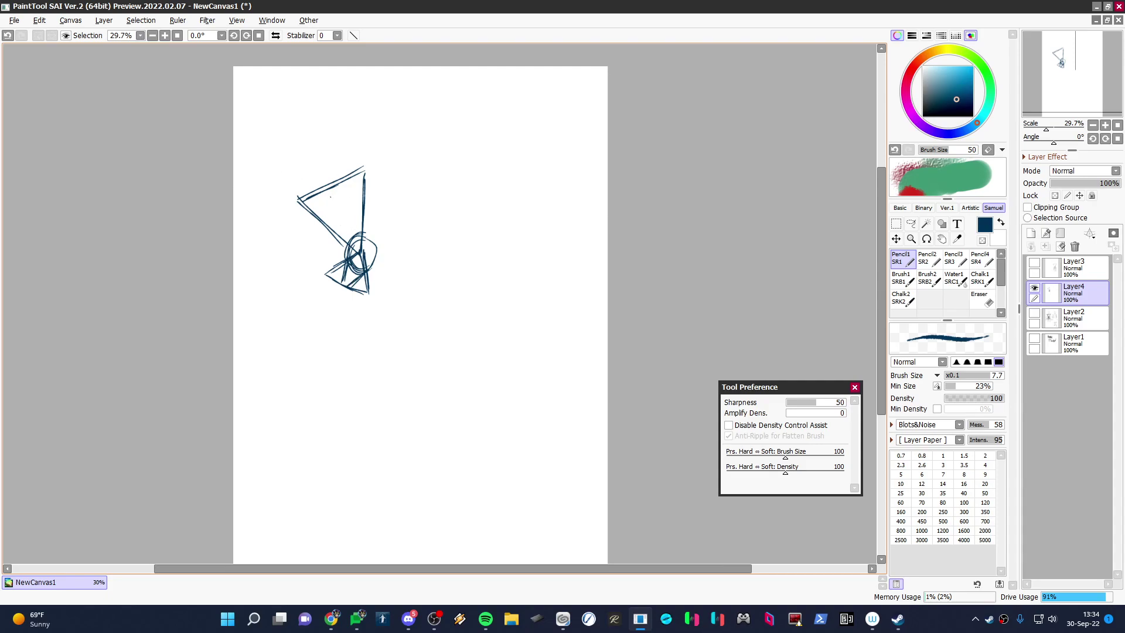
mouse_move(356, 249)
mouse_down()
mouse_move(327, 188)
mouse_move(346, 223)
mouse_move(325, 214)
mouse_up()
key(ctrl+z)
key(ctrl+z)
drag(297, 201, 268, 233)
mouse_move(367, 165)
mouse_down()
mouse_move(363, 177)
mouse_move(372, 164)
mouse_up()
drag(378, 165, 417, 138)
click(418, 116)
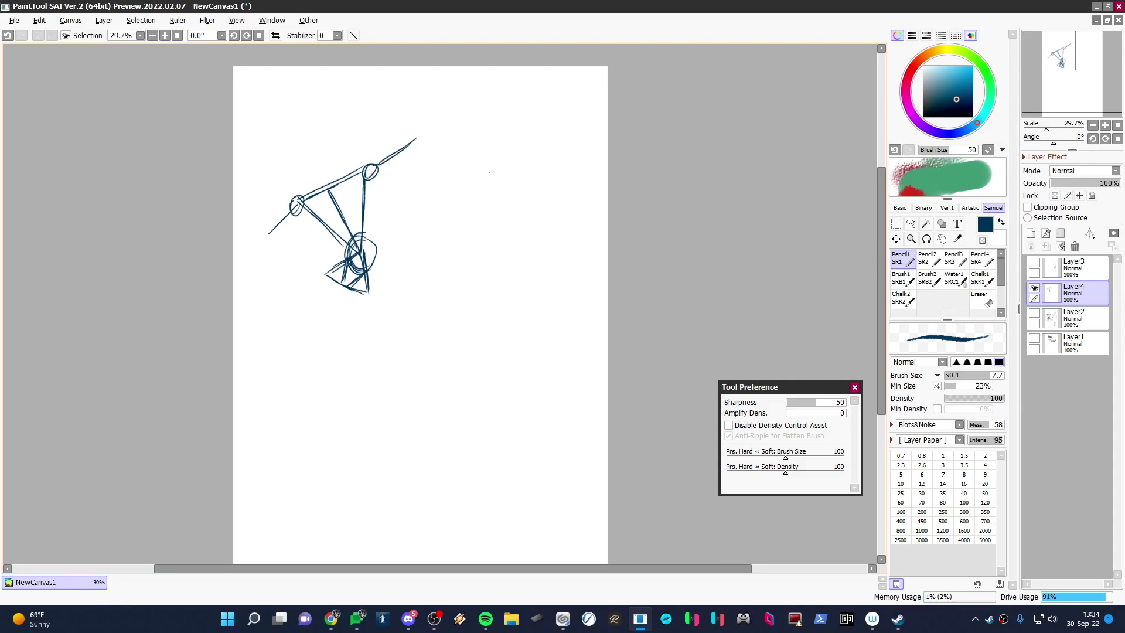
Draw a second triangle to the right, then start selecting its left side.
mouse_move(449, 182)
mouse_down()
mouse_move(515, 169)
mouse_move(495, 170)
mouse_move(467, 224)
mouse_move(488, 246)
mouse_up()
drag(507, 174, 490, 253)
drag(512, 170, 492, 250)
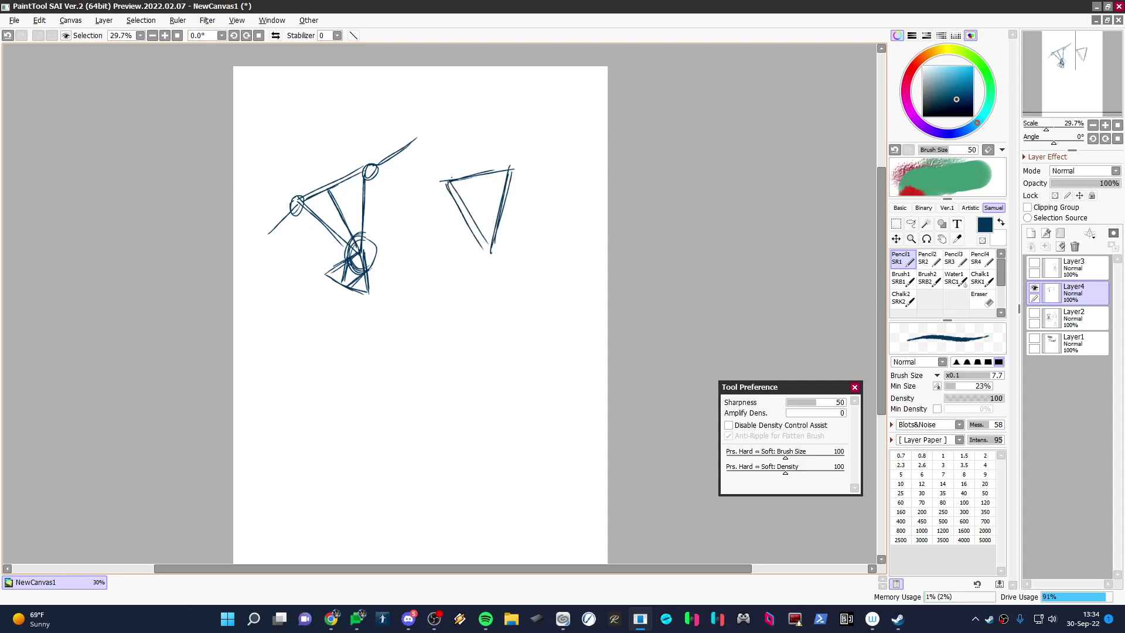
drag(448, 177, 488, 254)
key(m)
drag(457, 188, 469, 212)
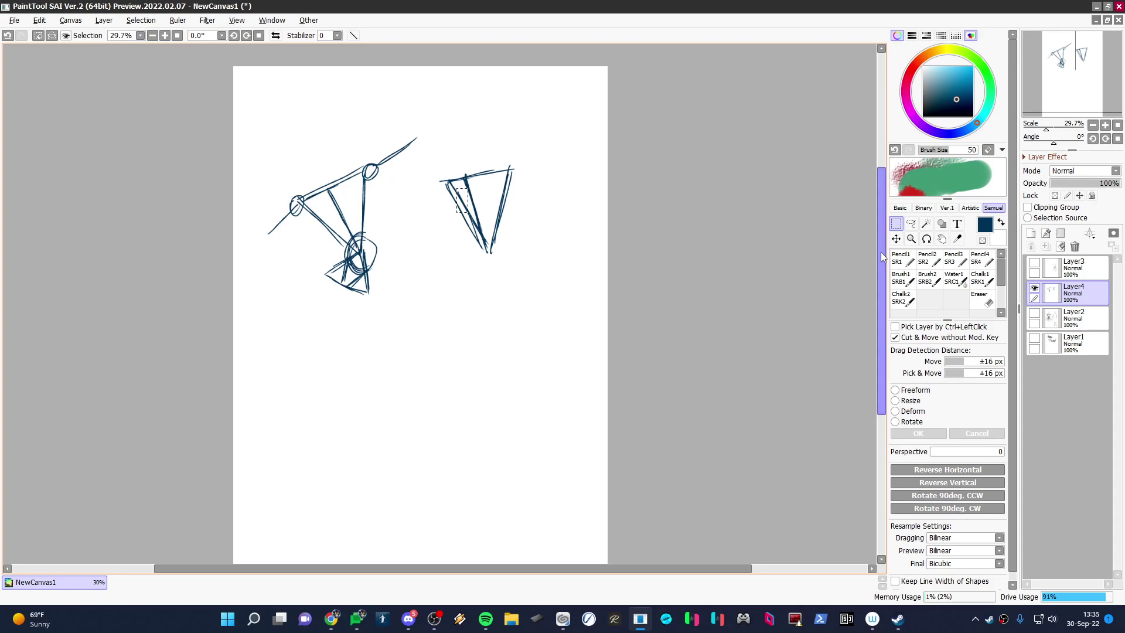
Erase part of the stray inner diagonal stroke in the right triangle, then return to Pencil1 at size 7.7.
click(987, 303)
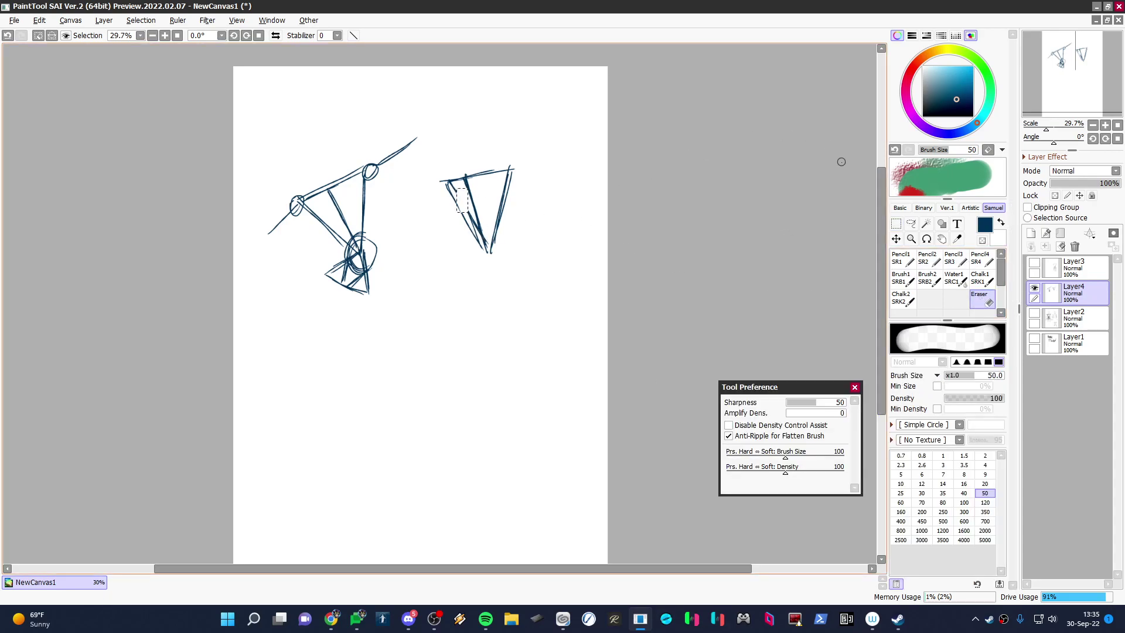
key(n)
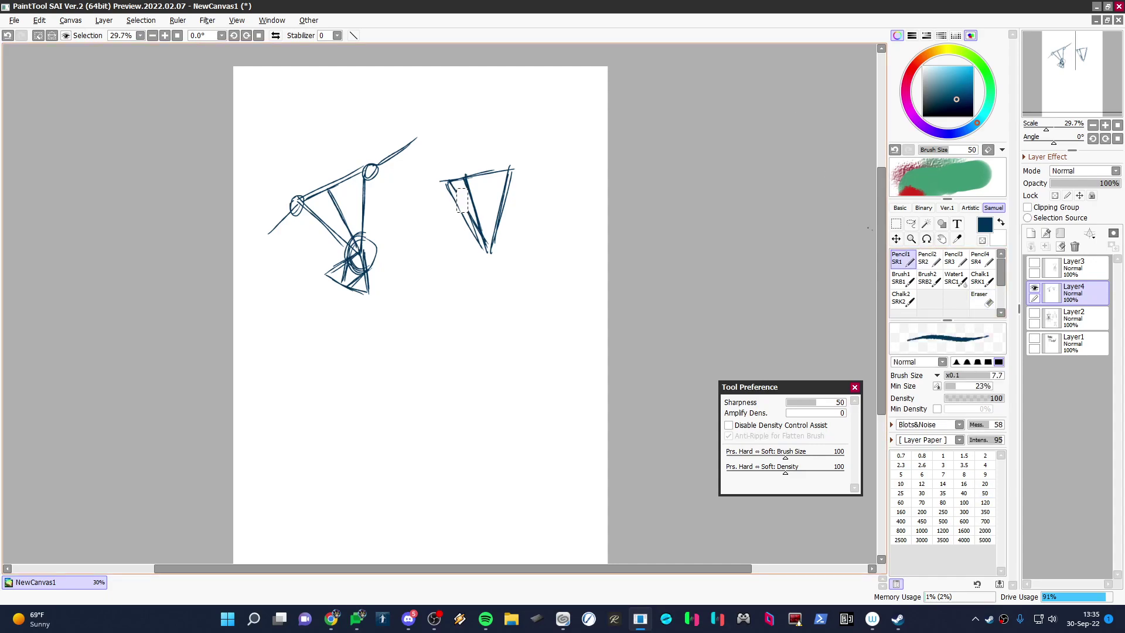
key(m)
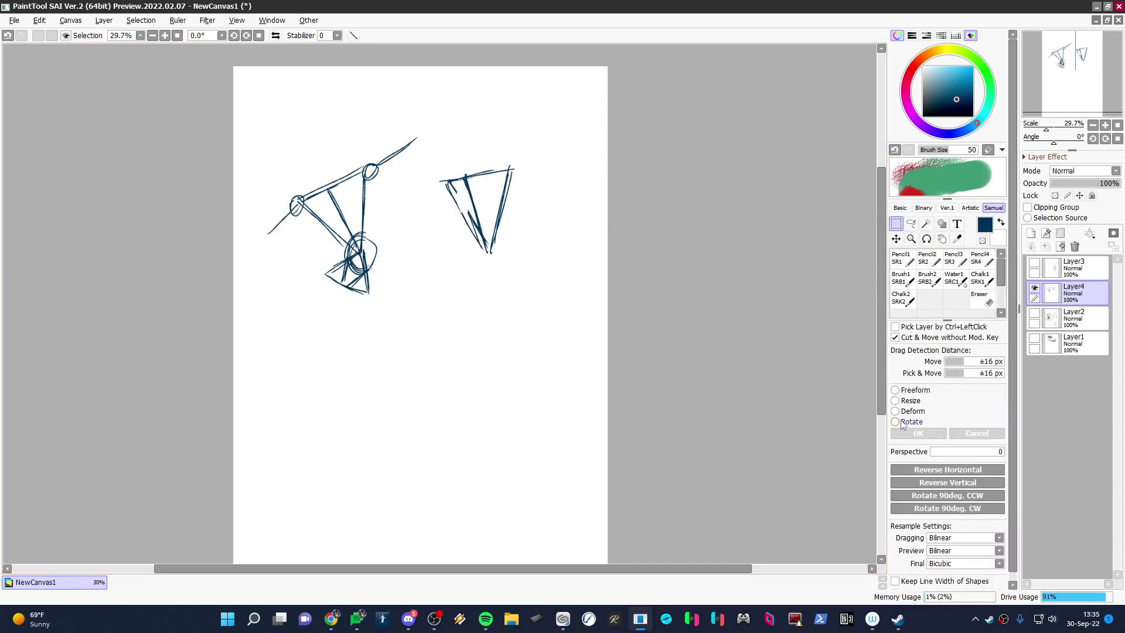
key(e)
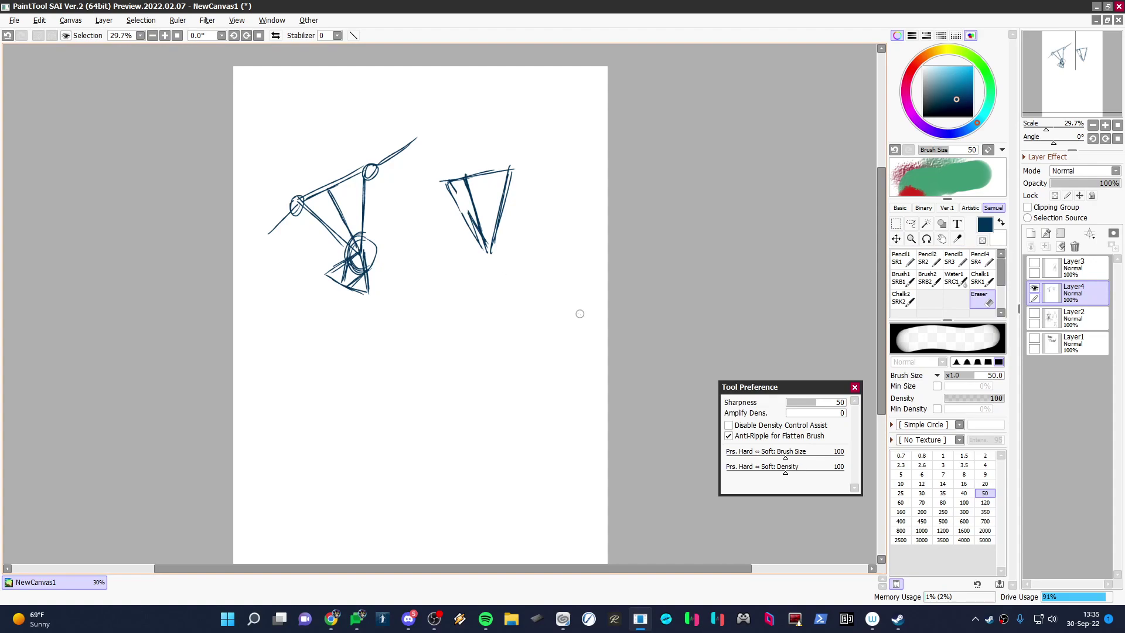
drag(481, 209, 482, 247)
key(e)
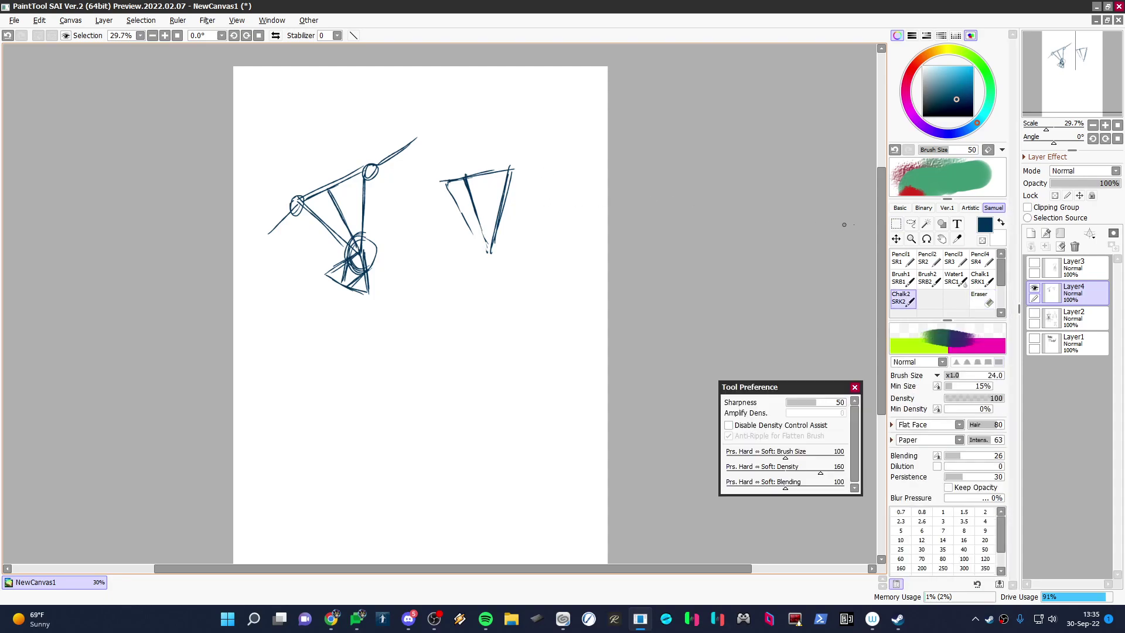
click(905, 264)
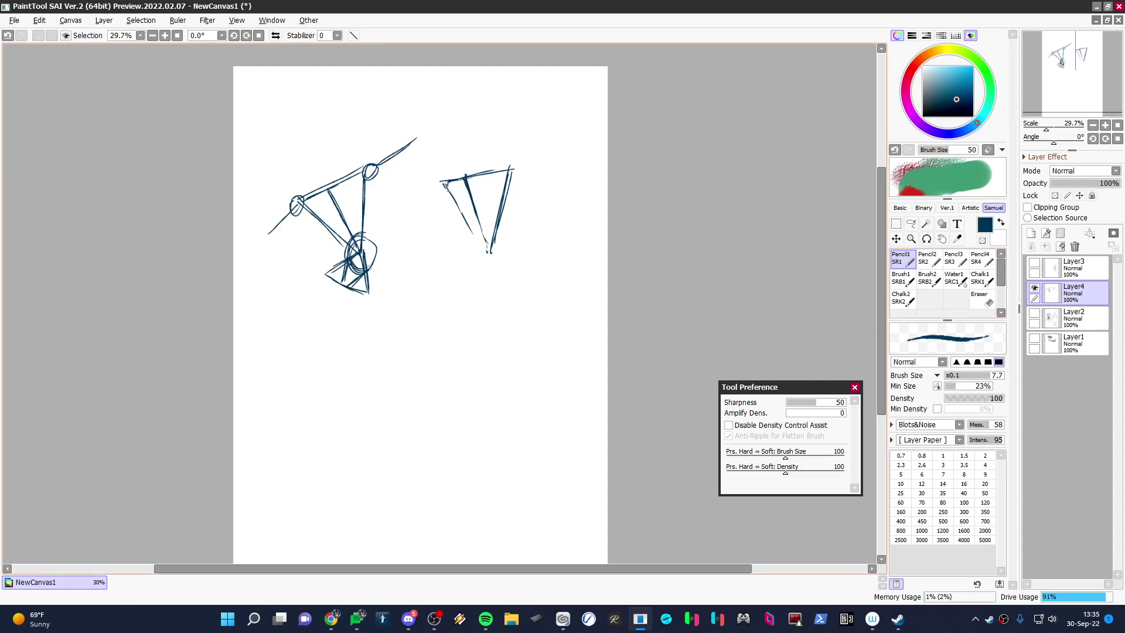
Give the right triangle-torso figure a head, a hip ball, legs and joints at both shoulders.
drag(445, 187, 486, 251)
mouse_move(475, 213)
mouse_down()
mouse_move(493, 254)
mouse_move(509, 167)
mouse_move(451, 191)
mouse_move(474, 225)
mouse_up()
drag(469, 216, 480, 231)
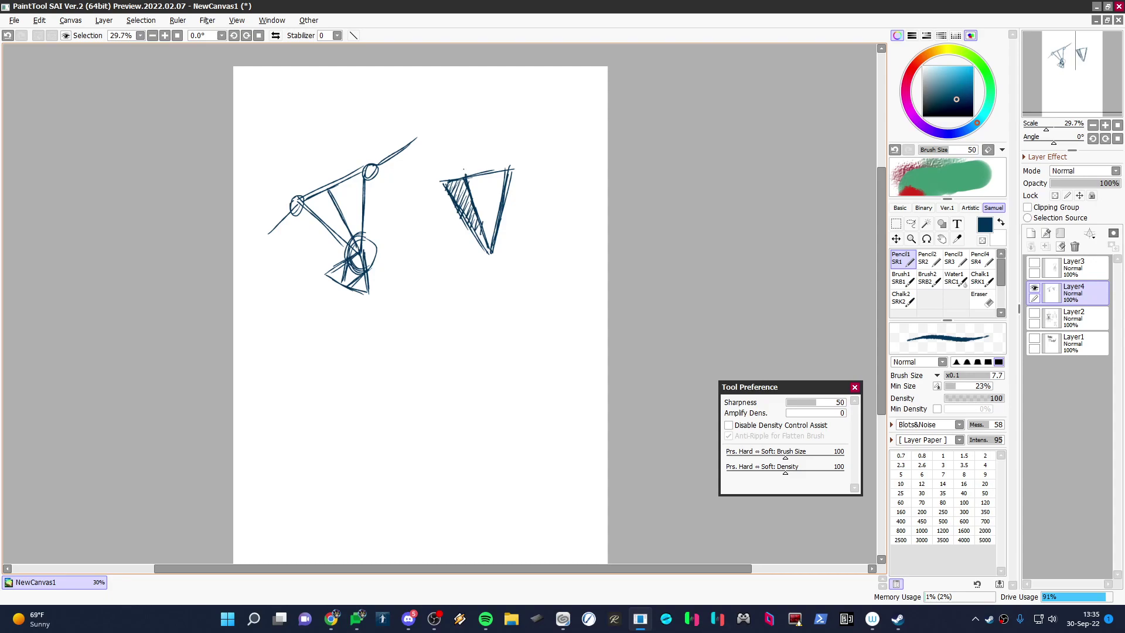
mouse_move(472, 157)
mouse_down()
mouse_move(462, 175)
mouse_move(447, 170)
mouse_move(441, 132)
mouse_move(466, 124)
mouse_move(477, 162)
mouse_up()
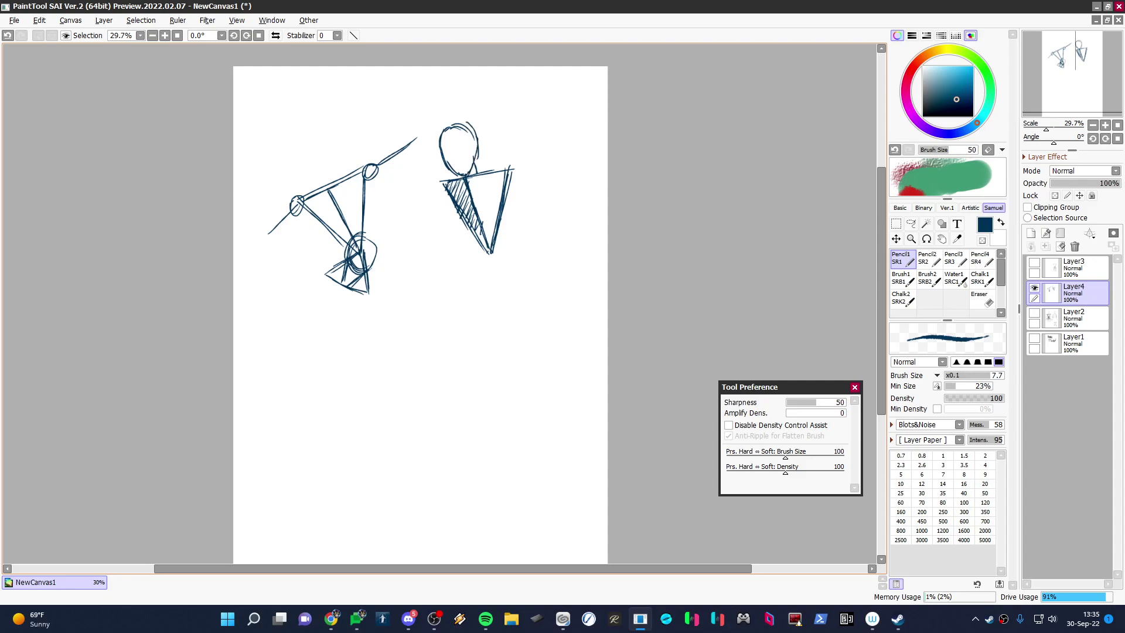
mouse_move(491, 241)
mouse_down()
mouse_move(480, 263)
mouse_move(504, 246)
mouse_move(486, 272)
mouse_move(498, 243)
mouse_move(483, 258)
mouse_move(476, 291)
mouse_move(491, 300)
mouse_move(530, 281)
mouse_move(478, 288)
mouse_move(509, 287)
mouse_up()
click(478, 292)
drag(495, 268, 505, 286)
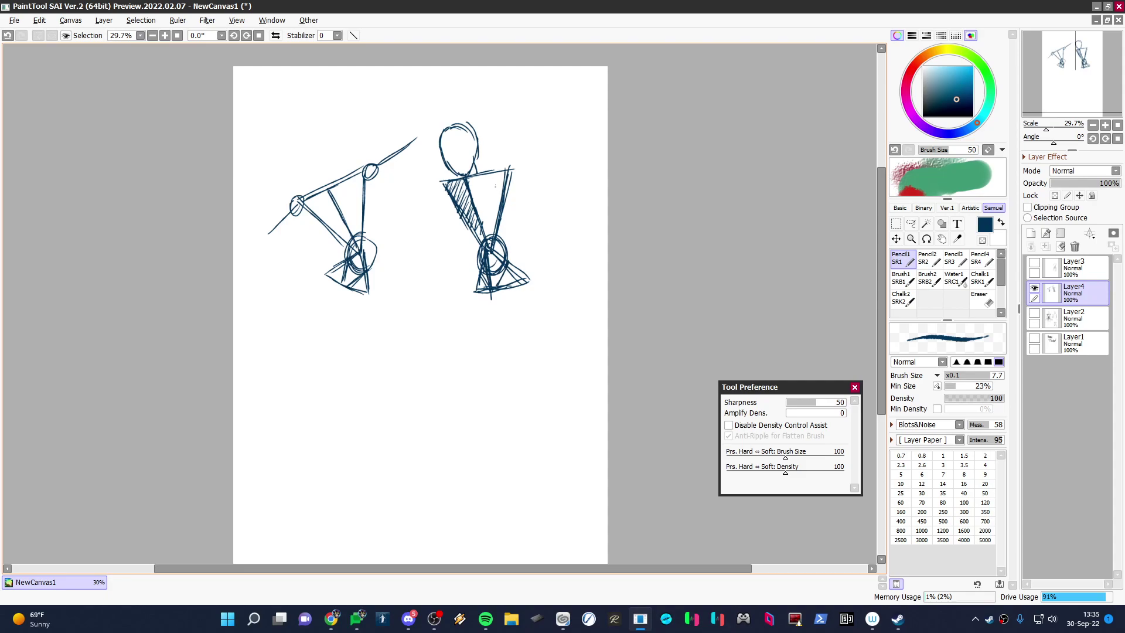
mouse_move(512, 174)
mouse_down()
mouse_move(523, 181)
mouse_move(502, 239)
mouse_move(529, 279)
mouse_up()
drag(513, 178, 512, 197)
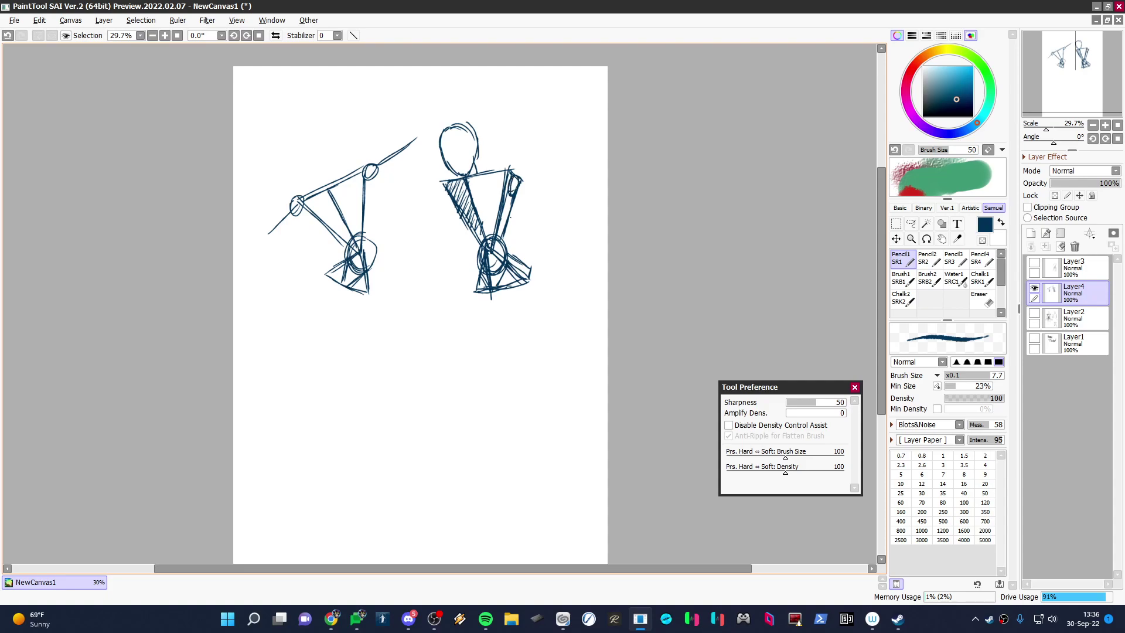
drag(445, 185, 443, 202)
drag(519, 170, 515, 196)
Sketch the left figure's hip circle, two kneeling legs and a front foot.
drag(340, 284, 316, 308)
mouse_move(350, 240)
mouse_down()
mouse_move(281, 317)
mouse_move(316, 308)
mouse_move(284, 327)
mouse_up()
mouse_move(362, 236)
mouse_down()
mouse_move(382, 259)
mouse_move(372, 293)
mouse_move(330, 318)
mouse_move(319, 345)
mouse_up()
drag(372, 292, 326, 349)
mouse_move(281, 318)
mouse_down()
mouse_move(283, 330)
mouse_move(300, 328)
mouse_move(331, 311)
mouse_move(320, 349)
mouse_move(371, 326)
mouse_move(322, 345)
mouse_move(337, 329)
mouse_move(285, 327)
mouse_move(295, 309)
mouse_up()
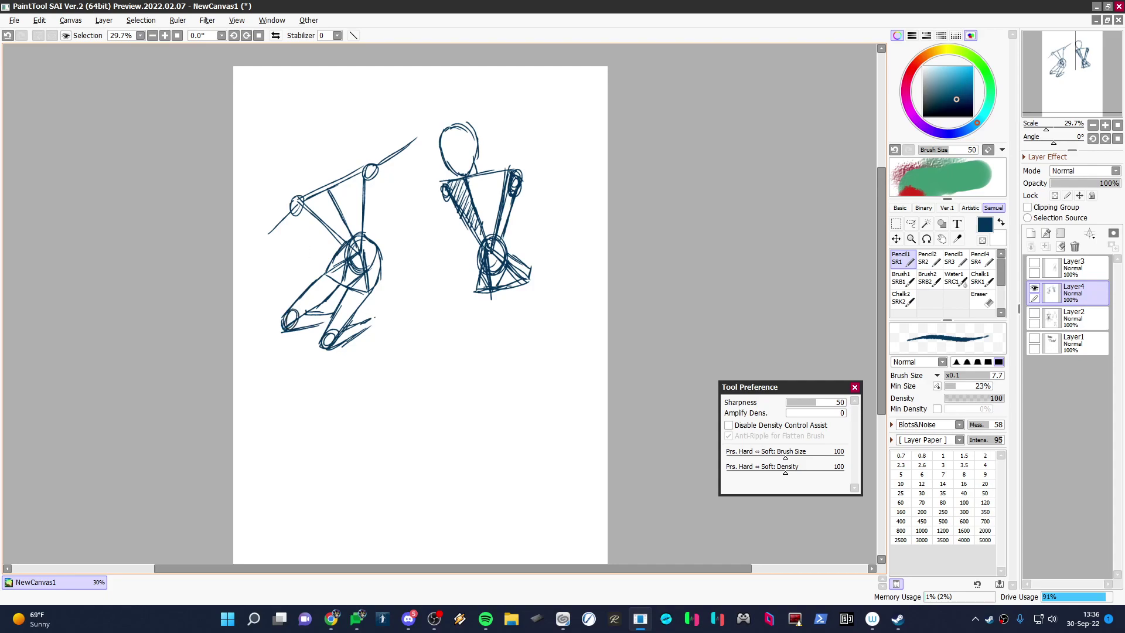
Add a back-foot oval, a long torso diagonal, a far-end hand oval and a new head to the kneeling figure.
drag(374, 317, 377, 349)
mouse_move(318, 258)
mouse_down()
mouse_move(397, 213)
mouse_move(279, 280)
mouse_up()
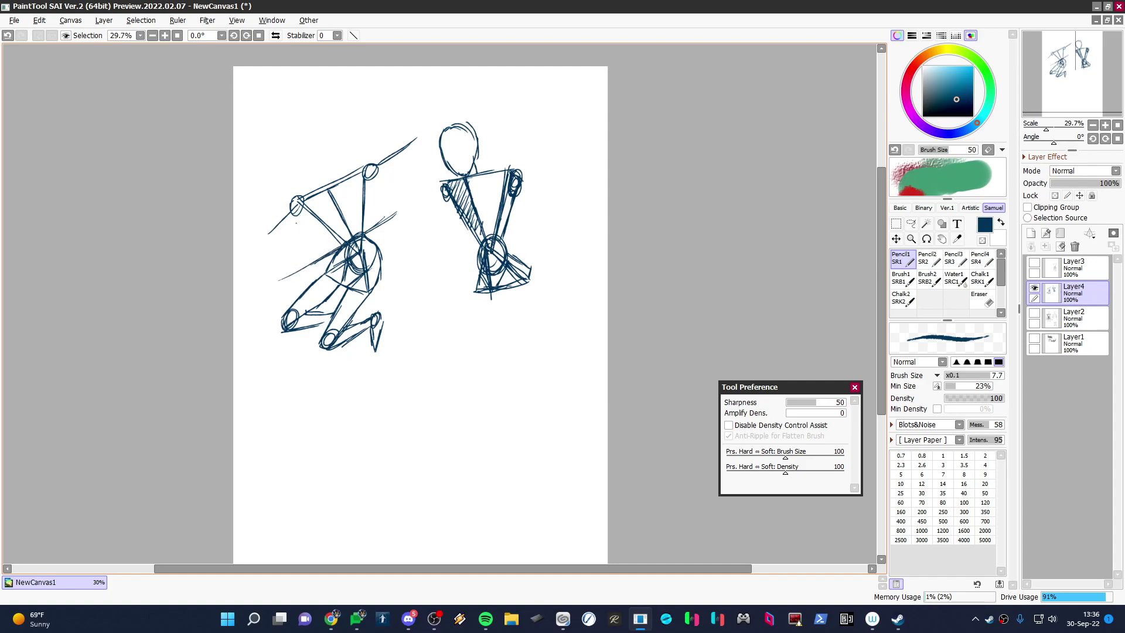
mouse_move(297, 224)
mouse_down()
mouse_move(297, 265)
mouse_move(262, 248)
mouse_move(263, 166)
mouse_up()
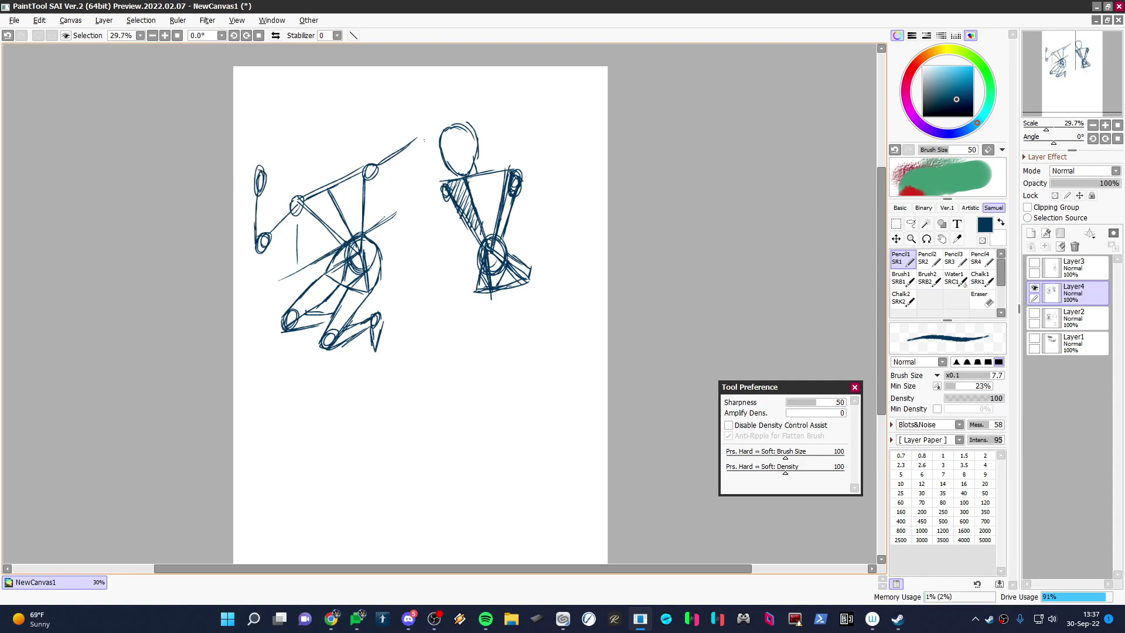
mouse_move(419, 139)
mouse_down()
mouse_move(407, 148)
mouse_move(417, 136)
mouse_move(414, 215)
mouse_move(423, 197)
mouse_up()
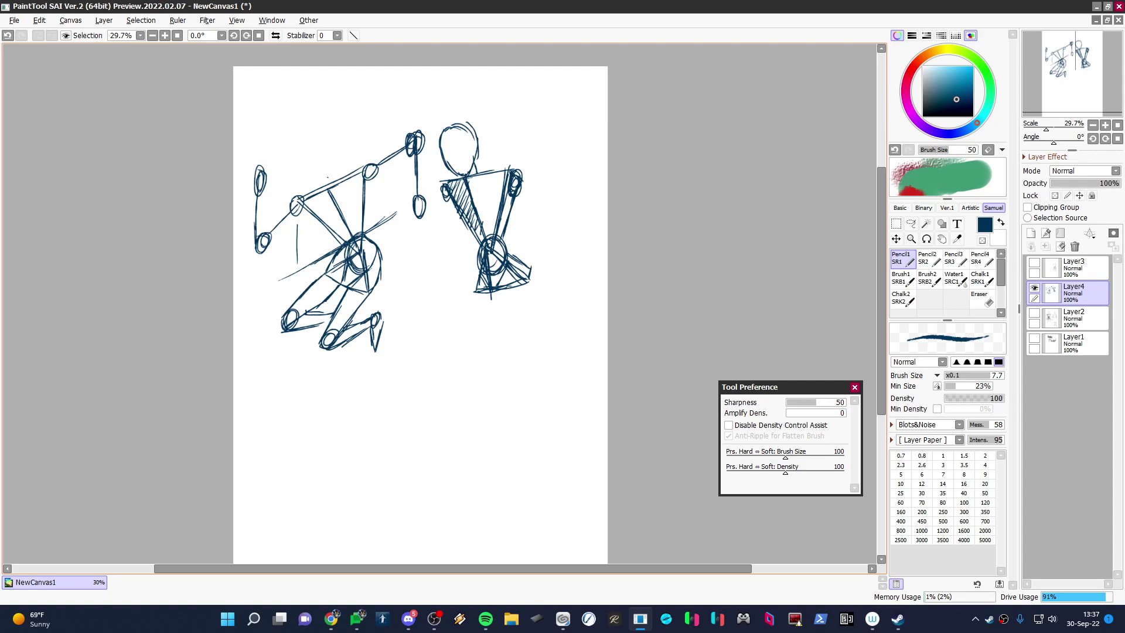
mouse_move(327, 177)
mouse_down()
mouse_move(316, 140)
mouse_move(322, 187)
mouse_up()
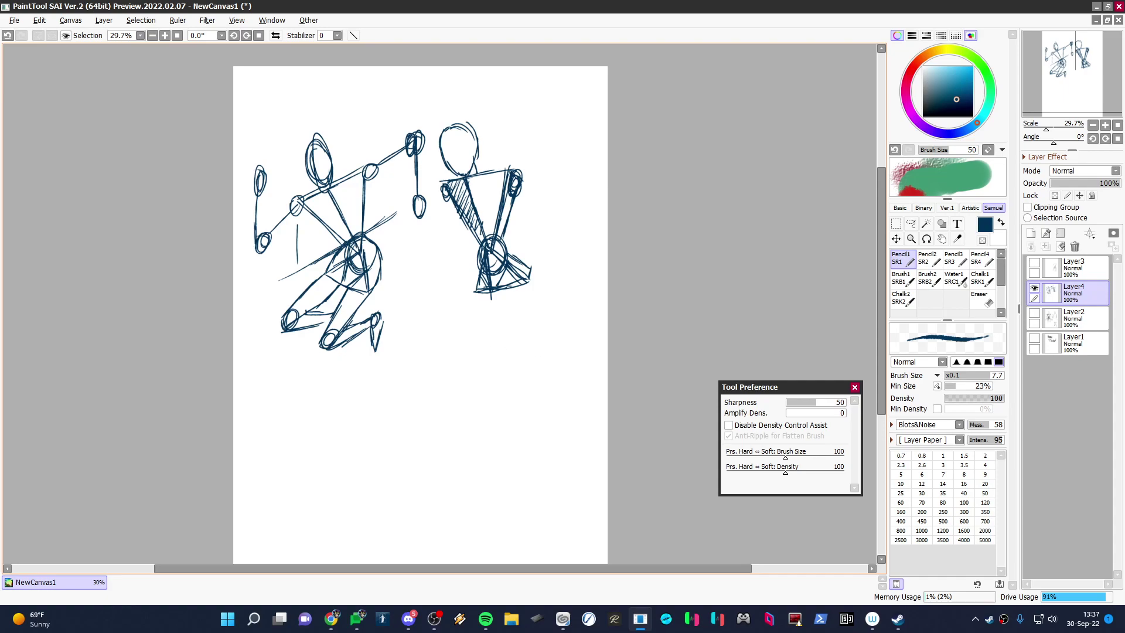
Shape the right figure's pelvis and draw its legs down to the feet.
drag(484, 242, 477, 272)
mouse_move(477, 255)
mouse_down()
mouse_move(475, 297)
mouse_move(519, 357)
mouse_up()
mouse_move(529, 276)
mouse_down()
mouse_move(538, 350)
mouse_move(538, 334)
mouse_up()
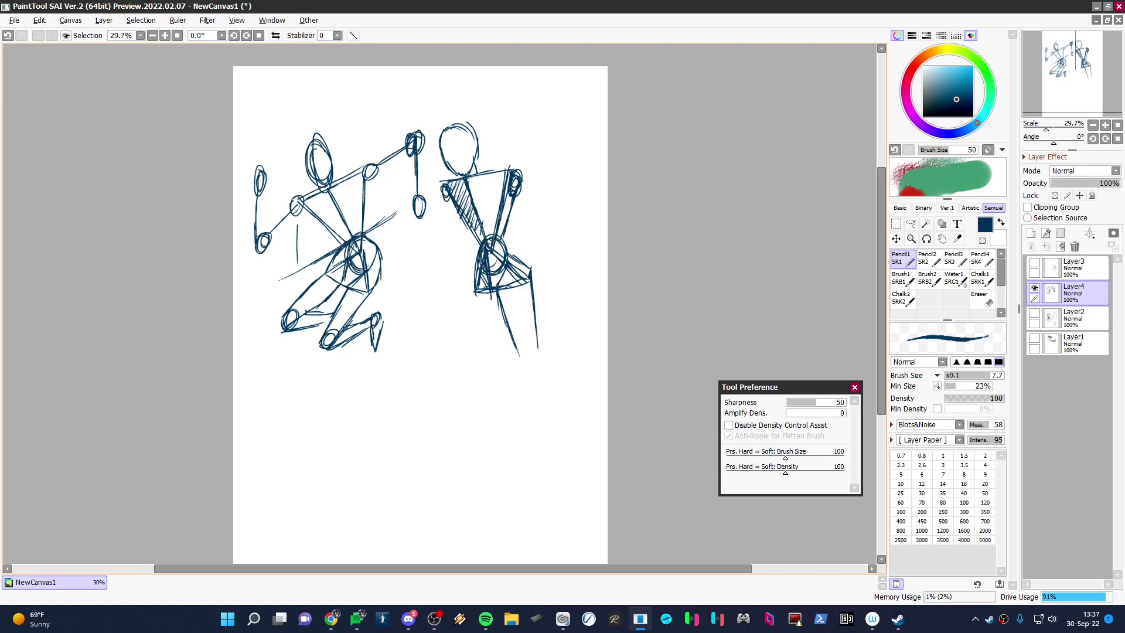
drag(502, 239, 529, 267)
mouse_move(448, 262)
mouse_down()
mouse_move(521, 365)
mouse_move(534, 355)
mouse_move(527, 376)
mouse_move(553, 419)
mouse_up()
drag(539, 350, 560, 434)
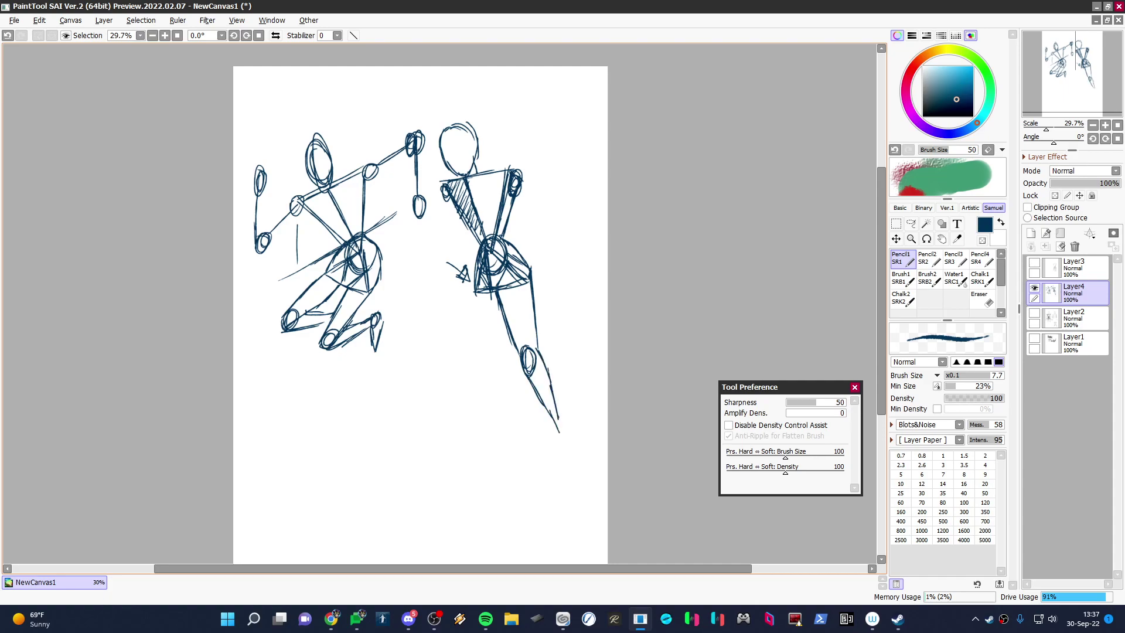
mouse_move(473, 289)
mouse_down()
mouse_move(504, 361)
mouse_move(499, 378)
mouse_move(493, 371)
mouse_move(500, 394)
mouse_up()
drag(490, 355, 505, 421)
drag(499, 381, 508, 428)
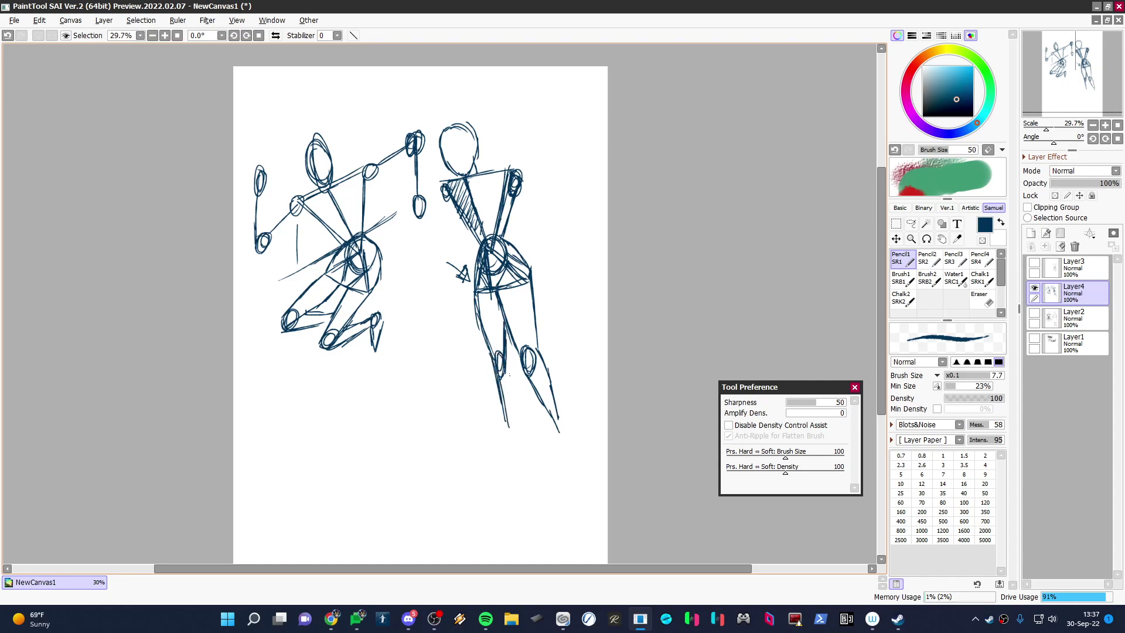
mouse_move(507, 353)
mouse_down()
mouse_move(515, 433)
mouse_move(504, 458)
mouse_up()
drag(556, 417, 558, 460)
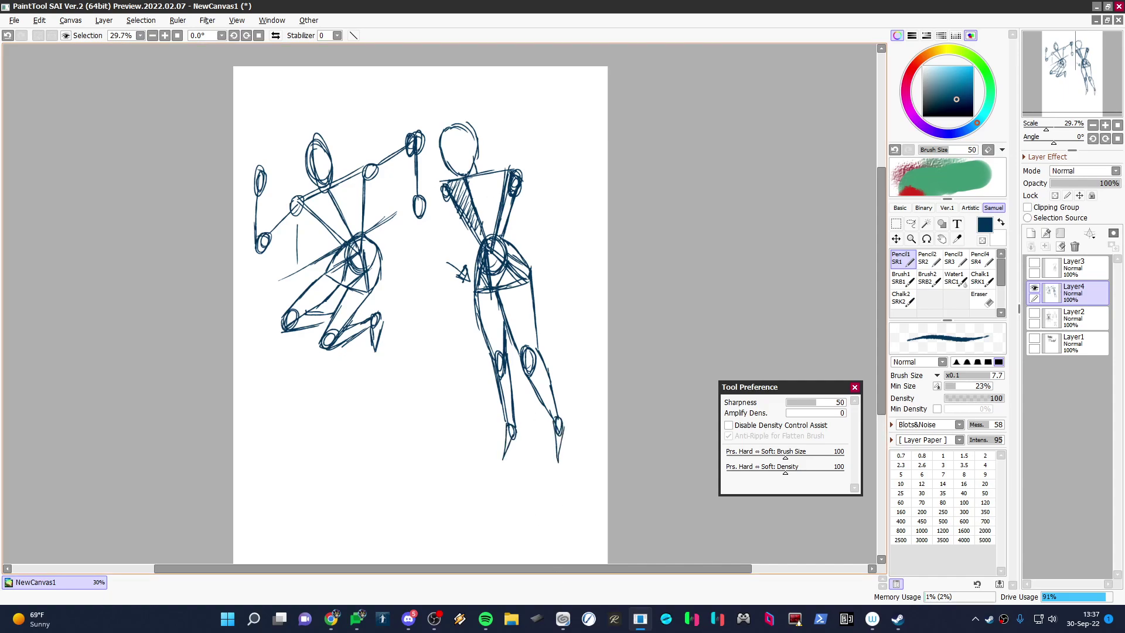
Draw both arms with hands, undoing the first forearm and redrawing a smaller hand.
drag(516, 196, 556, 283)
drag(536, 237, 566, 308)
key(ctrl+z)
key(ctrl+z)
key(ctrl+z)
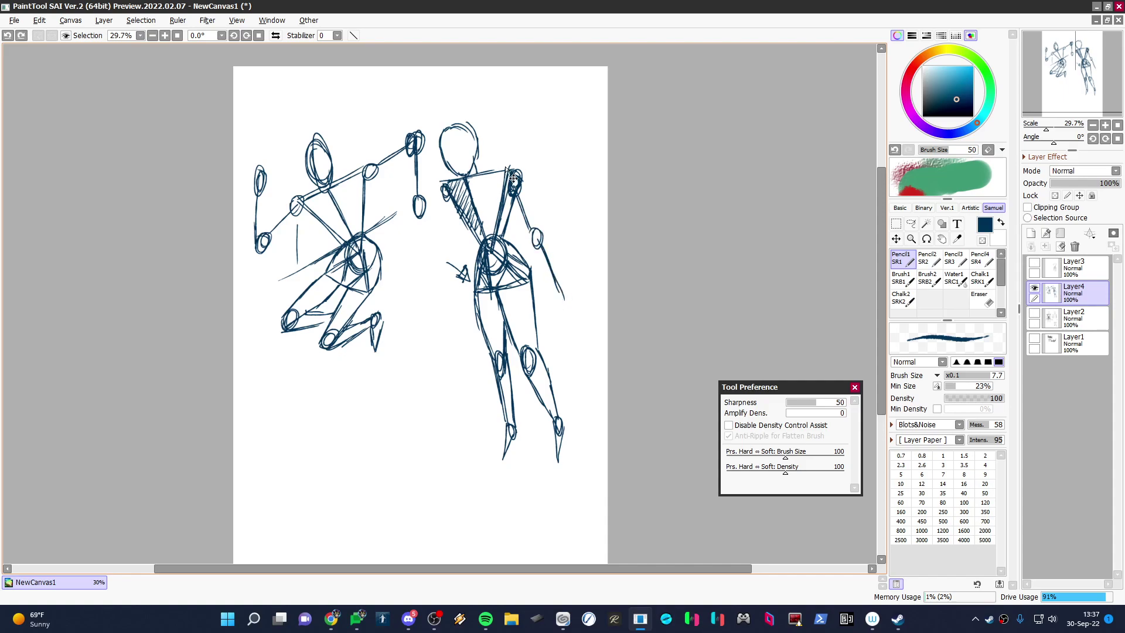
drag(553, 276, 558, 297)
drag(444, 198, 456, 311)
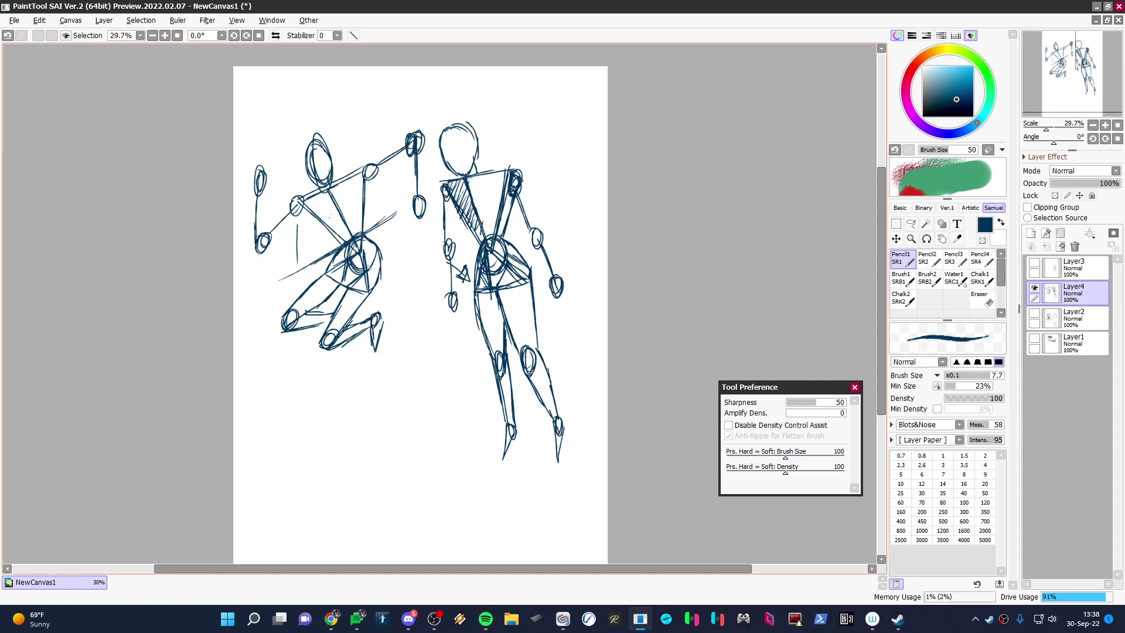
Hide Layer4, add Layer5, and sketch a new figure's head and triangle torso.
click(1034, 287)
click(1031, 234)
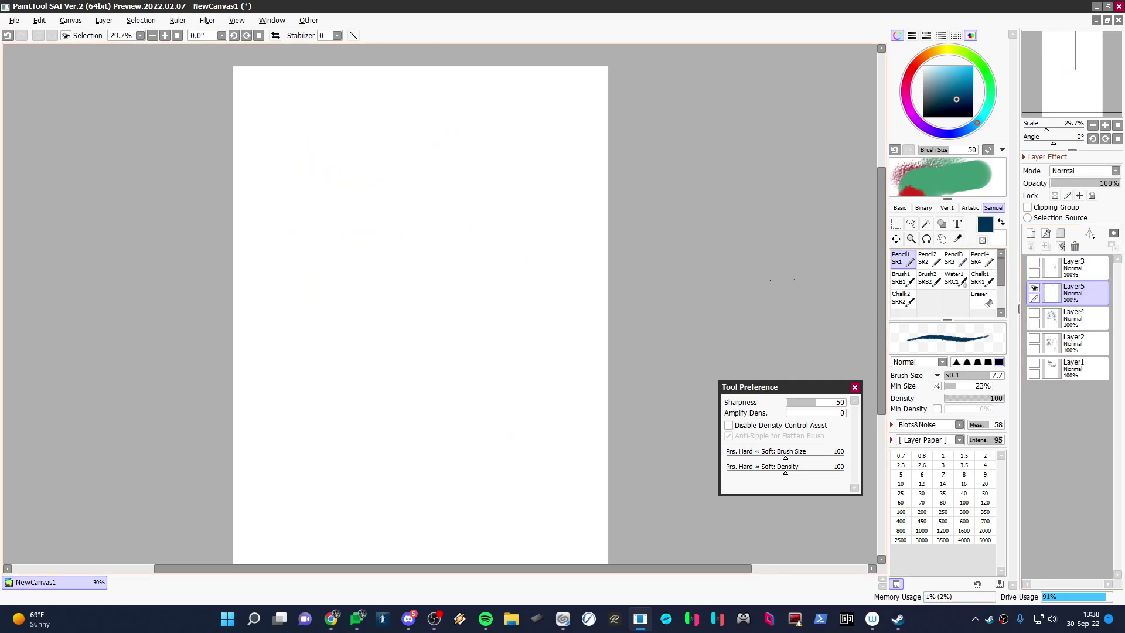
mouse_move(310, 149)
mouse_down()
mouse_move(316, 175)
mouse_move(346, 168)
mouse_move(330, 214)
mouse_move(337, 224)
mouse_up()
drag(350, 166, 340, 236)
drag(332, 175, 345, 233)
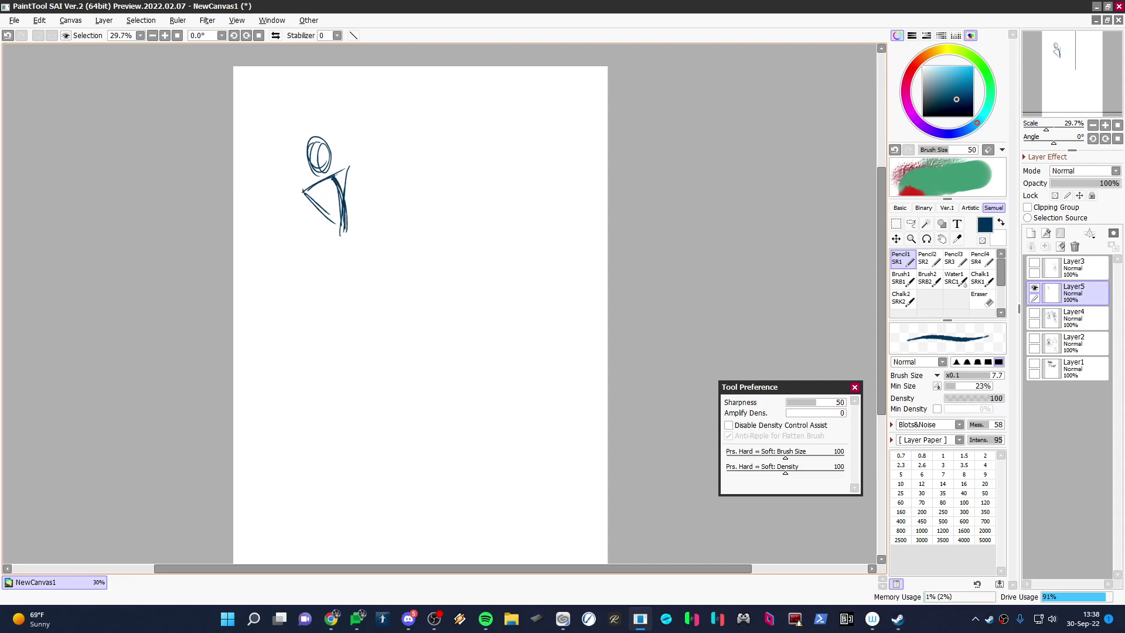
drag(300, 196, 342, 233)
drag(349, 178, 348, 230)
mouse_move(278, 237)
mouse_down()
mouse_move(302, 224)
mouse_move(291, 236)
mouse_move(354, 243)
mouse_move(339, 226)
mouse_move(345, 262)
mouse_move(324, 263)
mouse_move(354, 263)
mouse_move(326, 264)
mouse_move(342, 386)
mouse_move(357, 404)
mouse_up()
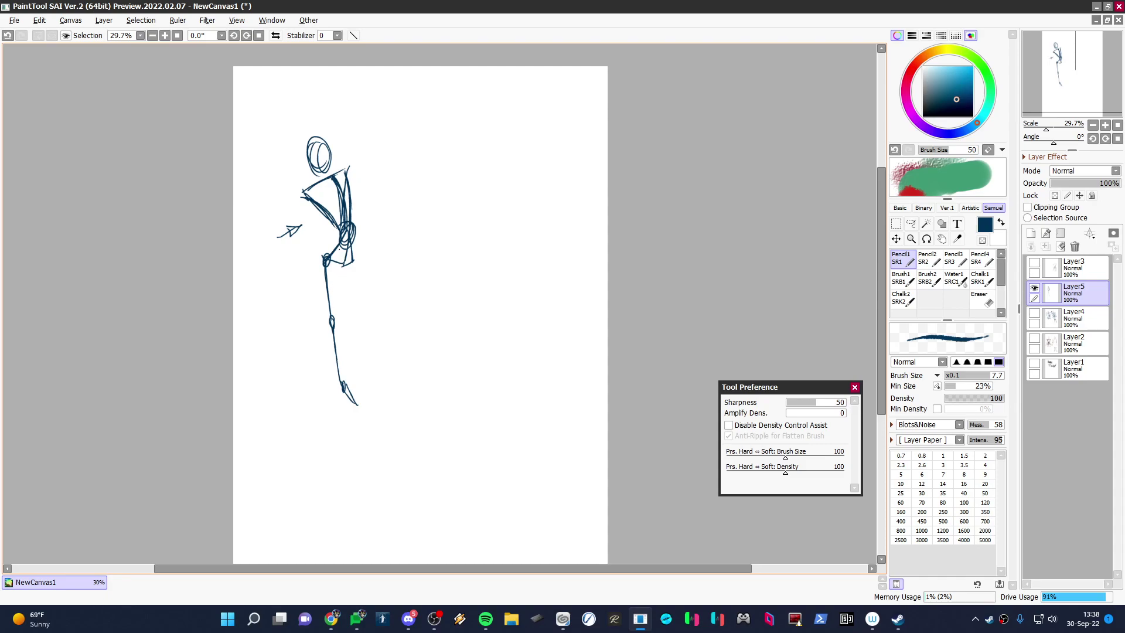
Draw the standing figure's hip, thigh, lower leg and right foot.
mouse_move(340, 245)
mouse_down()
mouse_move(334, 327)
mouse_move(349, 386)
mouse_up()
drag(346, 264, 360, 296)
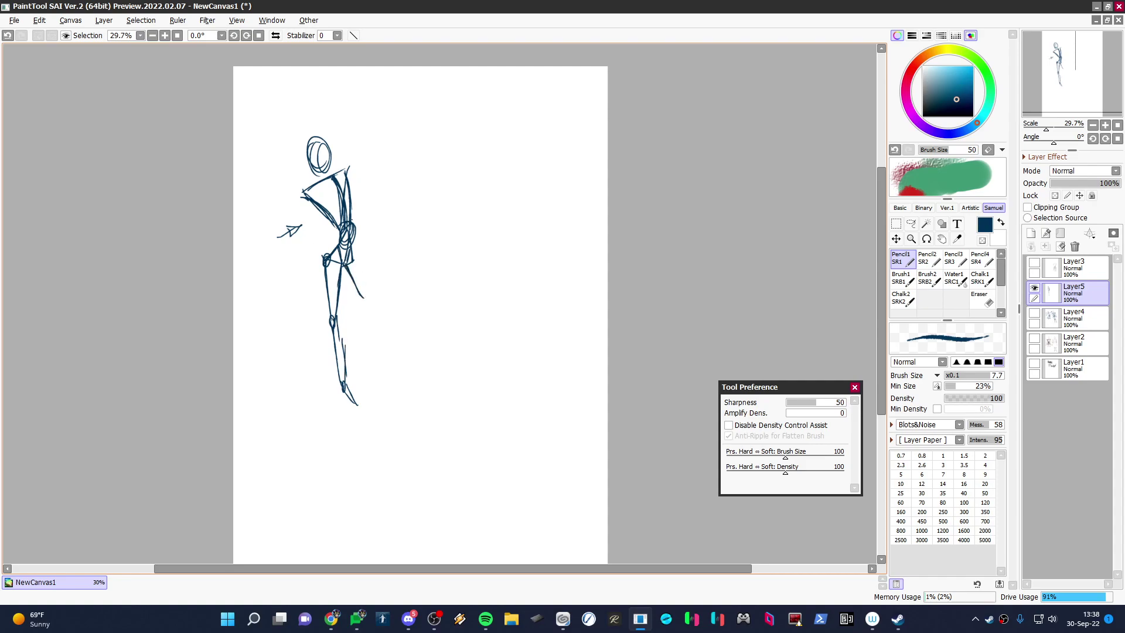
mouse_move(356, 228)
mouse_down()
mouse_move(356, 267)
mouse_move(332, 242)
mouse_move(325, 259)
mouse_move(370, 303)
mouse_up()
drag(344, 266, 386, 362)
mouse_move(373, 322)
mouse_down()
mouse_move(388, 372)
mouse_move(367, 339)
mouse_up()
drag(371, 332, 399, 399)
drag(390, 374, 400, 396)
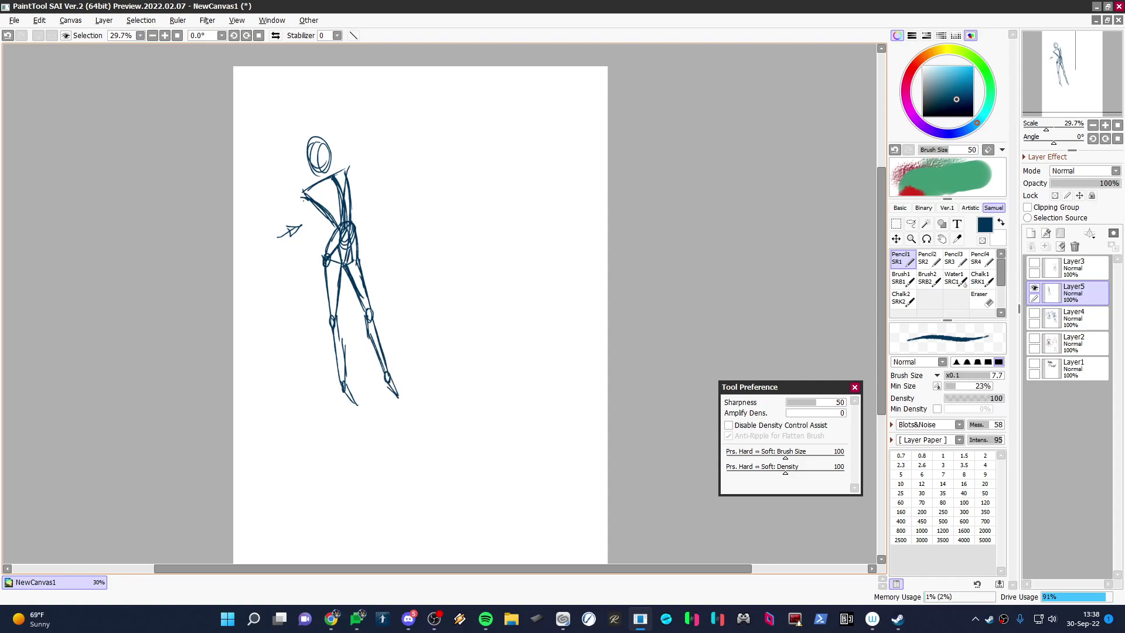
Add a left arm with hand on hip, an outstretched right arm with hand, and a neck.
mouse_move(305, 194)
mouse_down()
mouse_move(283, 234)
mouse_move(295, 224)
mouse_move(283, 240)
mouse_move(311, 245)
mouse_up()
mouse_move(289, 237)
mouse_down()
mouse_move(323, 245)
mouse_move(311, 261)
mouse_up()
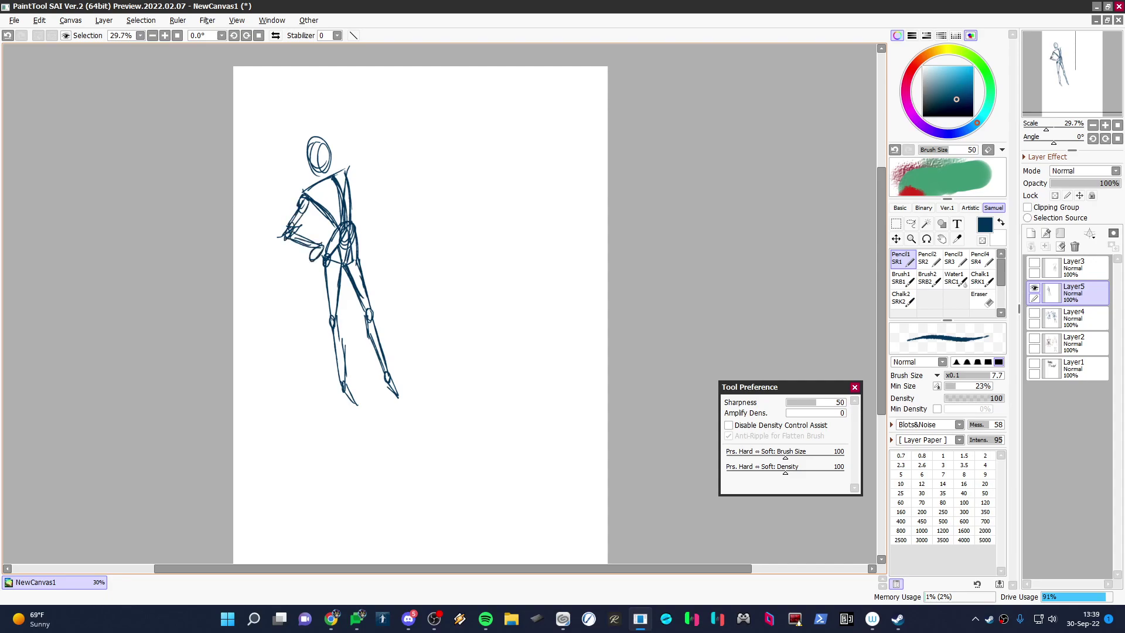
mouse_move(350, 167)
mouse_down()
mouse_move(383, 188)
mouse_move(429, 187)
mouse_up()
drag(423, 188, 445, 186)
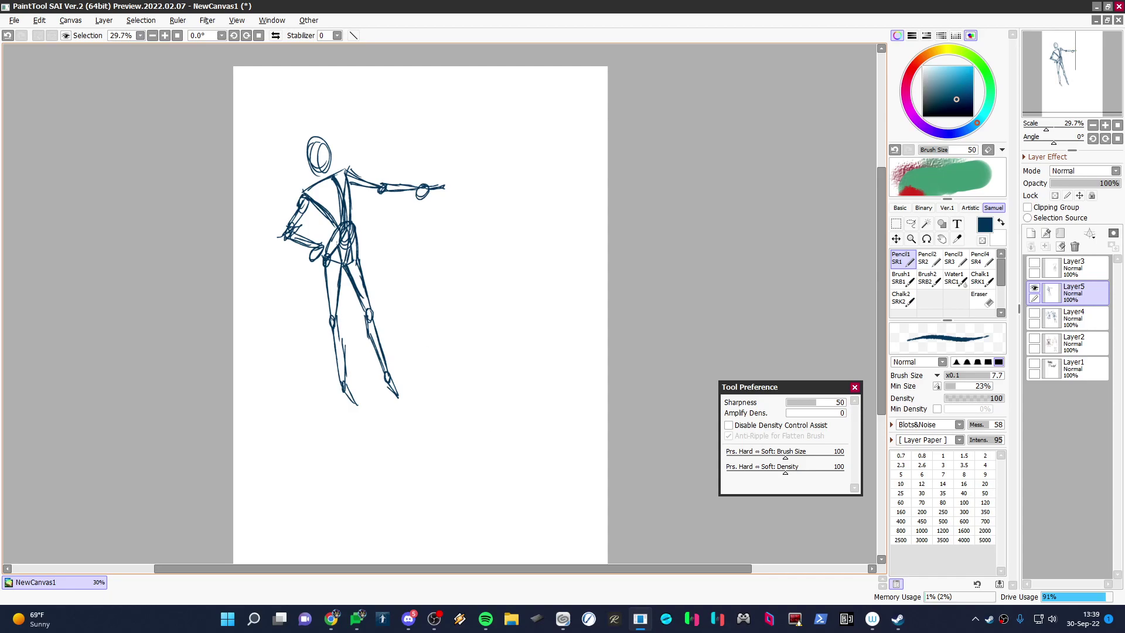
drag(318, 170, 322, 182)
In lighter blue, draw an inverted torso triangle to the right of the figure.
click(944, 88)
drag(451, 250, 561, 233)
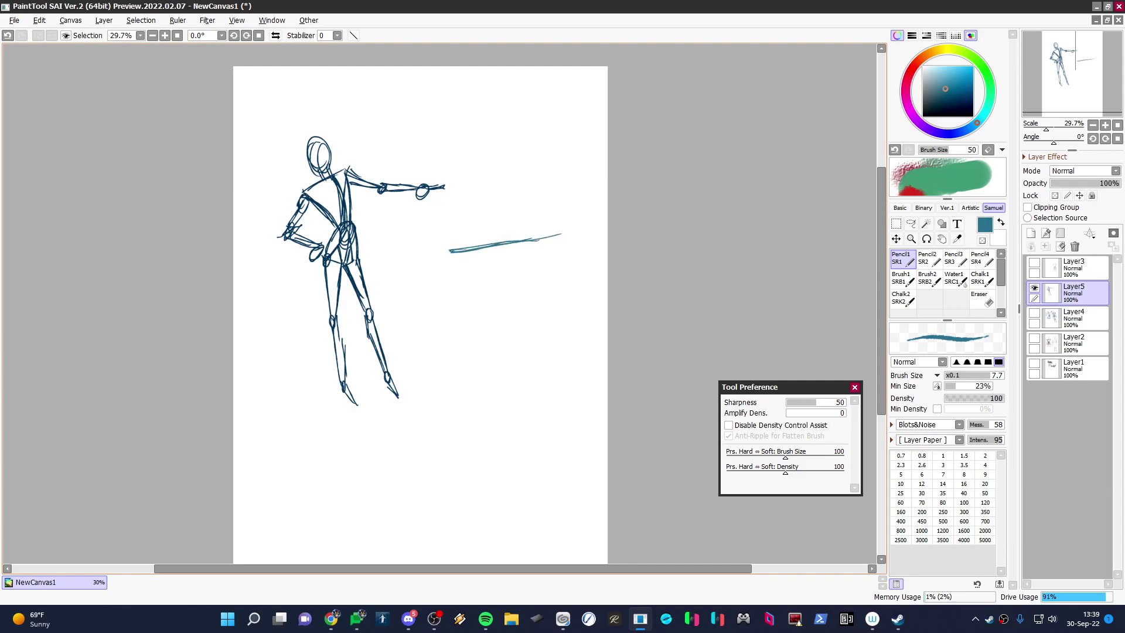
drag(450, 252, 520, 330)
drag(476, 283, 502, 307)
drag(513, 253, 522, 332)
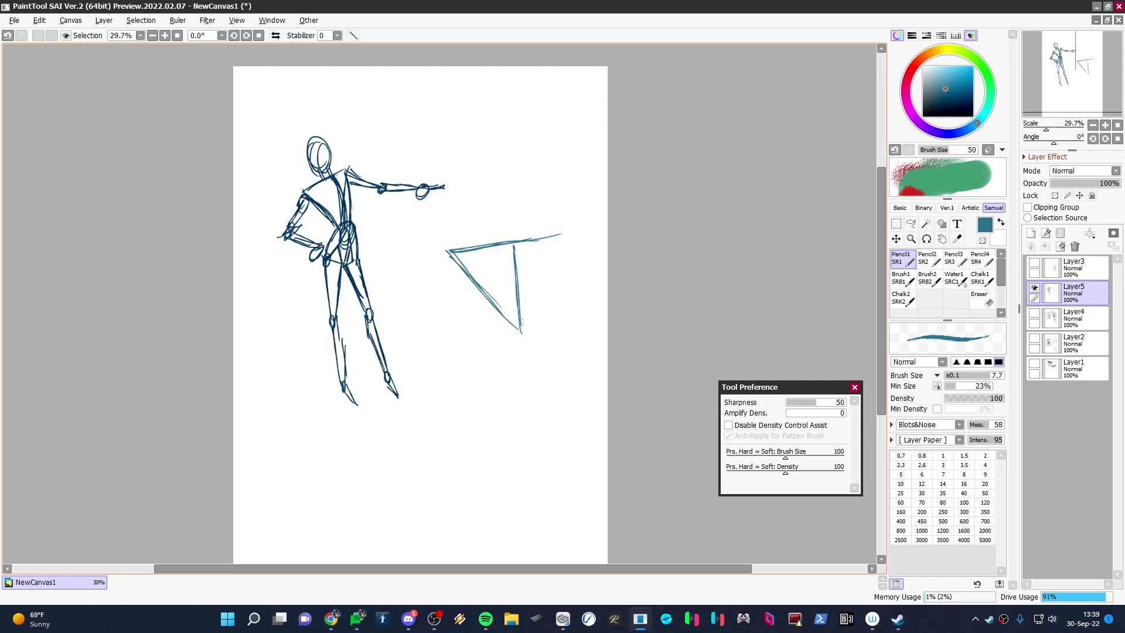
drag(564, 234, 545, 288)
drag(565, 237, 530, 344)
drag(448, 257, 502, 330)
mouse_move(462, 274)
mouse_down()
mouse_move(520, 350)
mouse_move(510, 339)
mouse_move(533, 321)
mouse_move(508, 352)
mouse_move(545, 334)
mouse_move(522, 355)
mouse_move(525, 376)
mouse_up()
Add a centre line through the ball and a small base triangle beneath it.
mouse_move(524, 337)
mouse_down()
mouse_move(524, 381)
mouse_move(511, 375)
mouse_move(497, 394)
mouse_move(551, 383)
mouse_move(566, 397)
mouse_up()
mouse_move(514, 352)
mouse_down()
mouse_move(484, 397)
mouse_move(532, 385)
mouse_up()
drag(478, 399, 553, 393)
drag(535, 355, 565, 390)
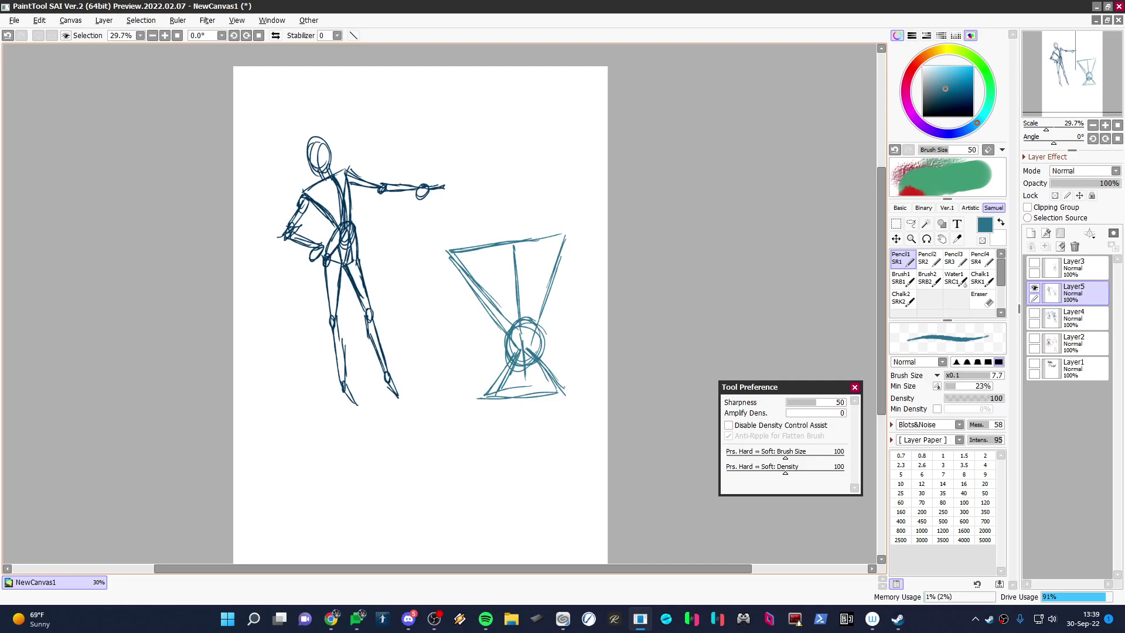
drag(489, 399, 558, 387)
mouse_move(506, 396)
mouse_down()
mouse_move(562, 389)
mouse_move(513, 393)
mouse_up()
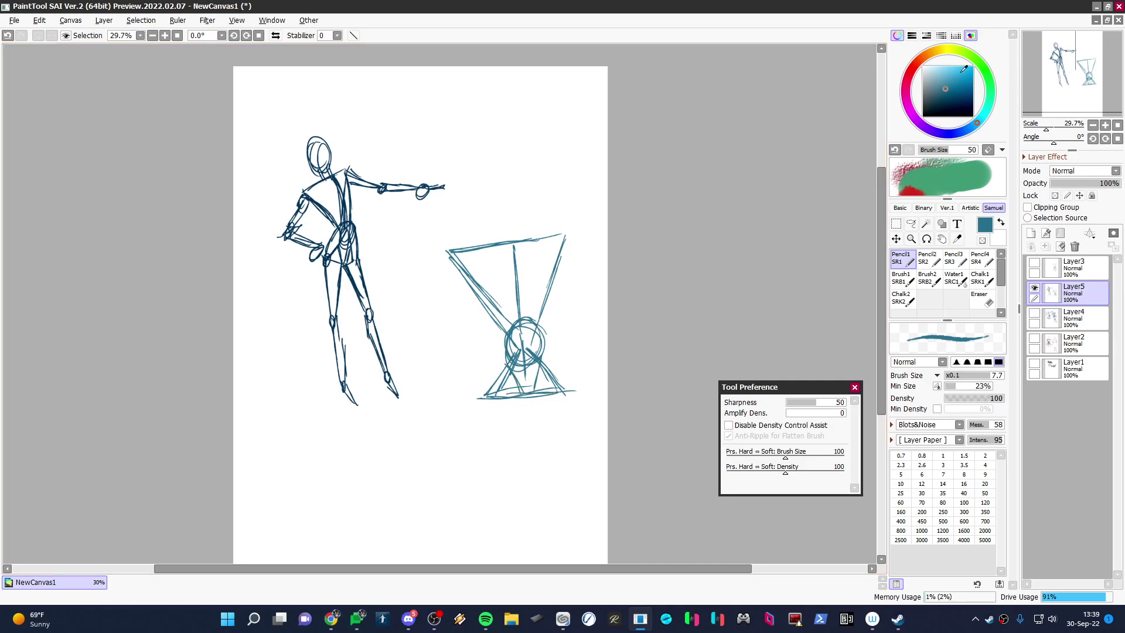
In black, trace curved contours and hatch strokes down both sides of the torso study.
click(924, 116)
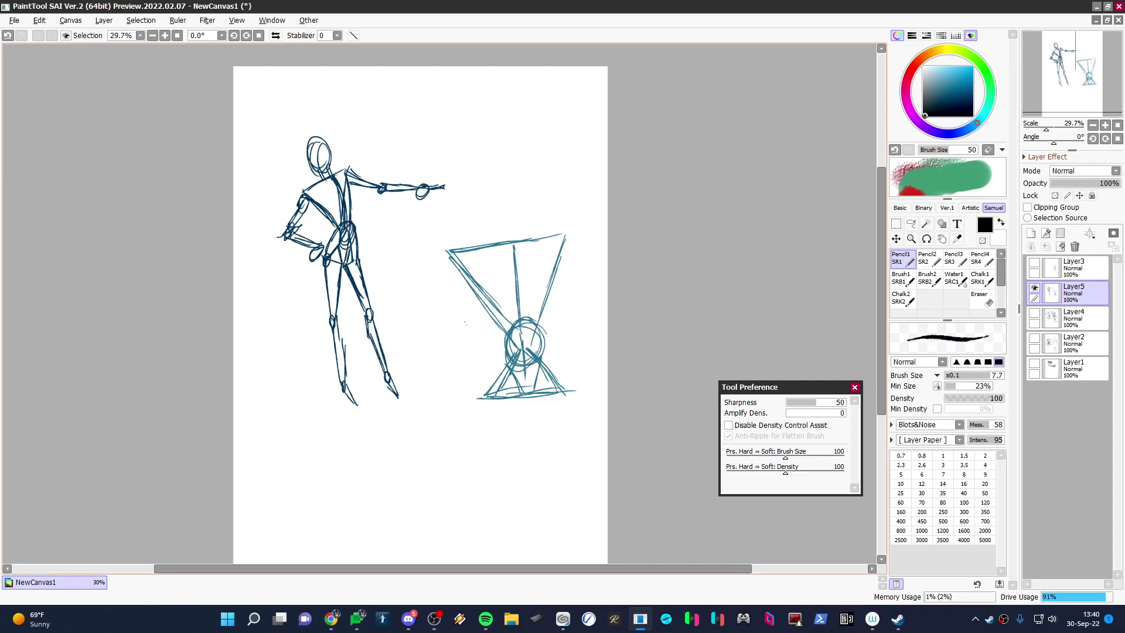
drag(517, 316, 479, 398)
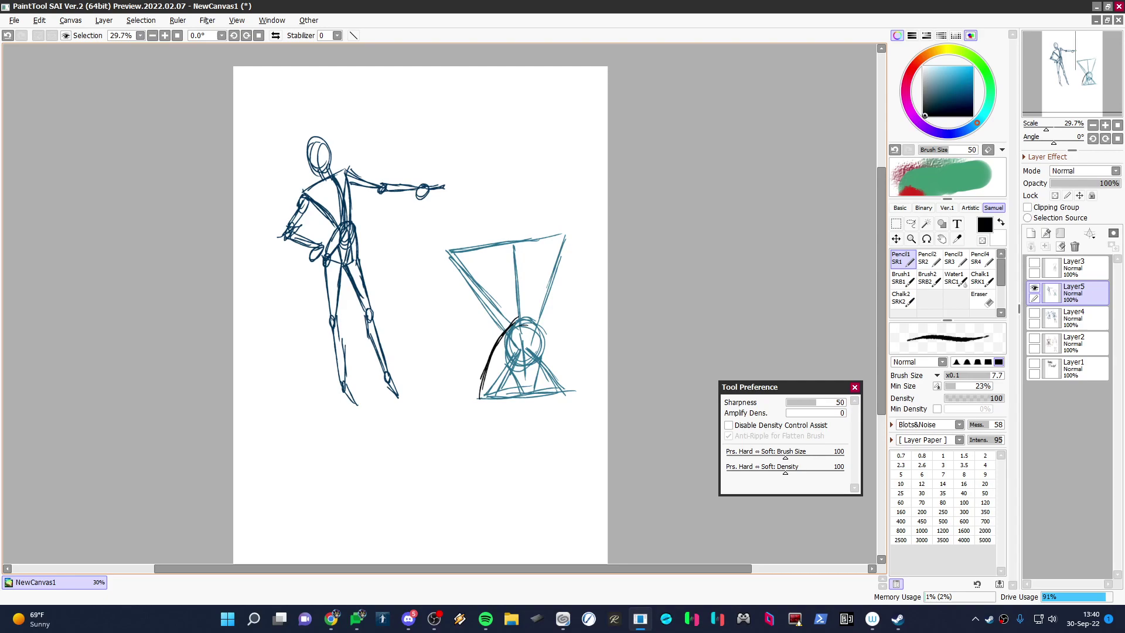
mouse_move(519, 321)
mouse_down()
mouse_move(537, 322)
mouse_move(554, 342)
mouse_move(573, 390)
mouse_up()
mouse_move(517, 365)
mouse_down()
mouse_move(491, 345)
mouse_move(480, 296)
mouse_move(492, 341)
mouse_move(548, 346)
mouse_move(555, 295)
mouse_up()
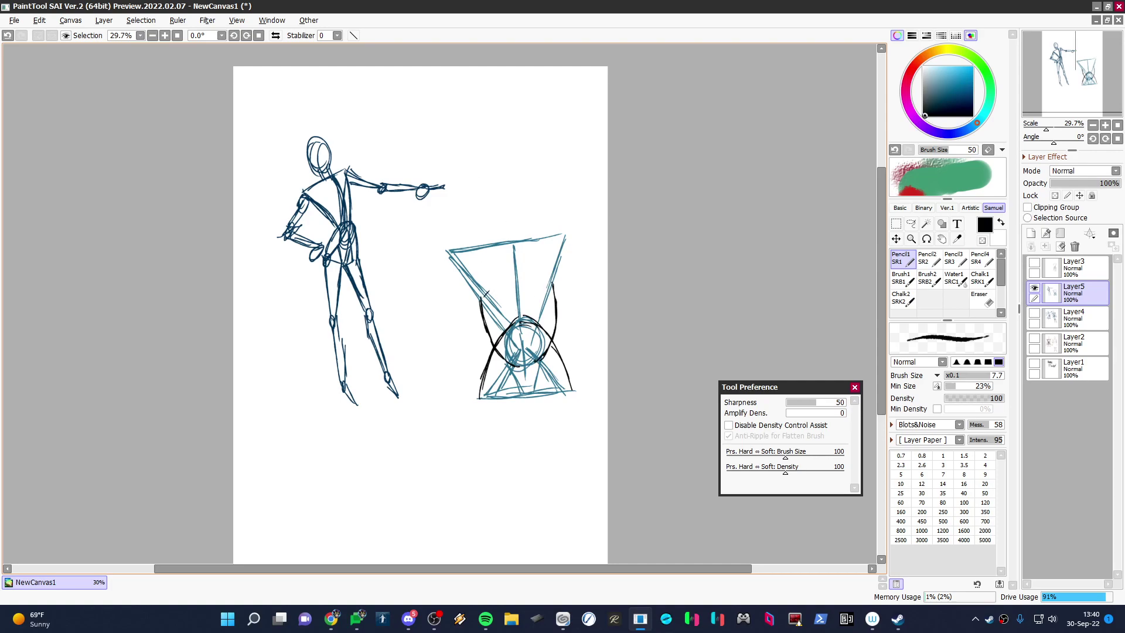
mouse_move(482, 302)
mouse_down()
mouse_move(509, 281)
mouse_move(552, 285)
mouse_up()
drag(483, 301, 511, 356)
drag(543, 303, 545, 346)
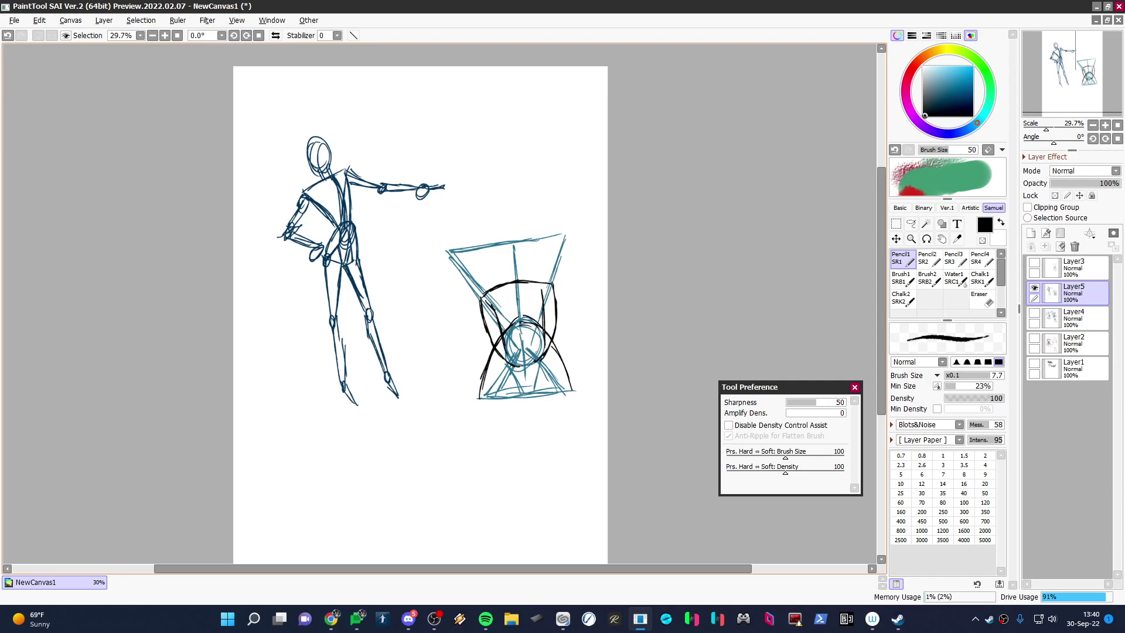
drag(515, 289, 525, 367)
drag(486, 332, 489, 359)
drag(556, 329, 567, 369)
drag(555, 327, 559, 343)
drag(487, 338, 482, 374)
drag(488, 343, 473, 402)
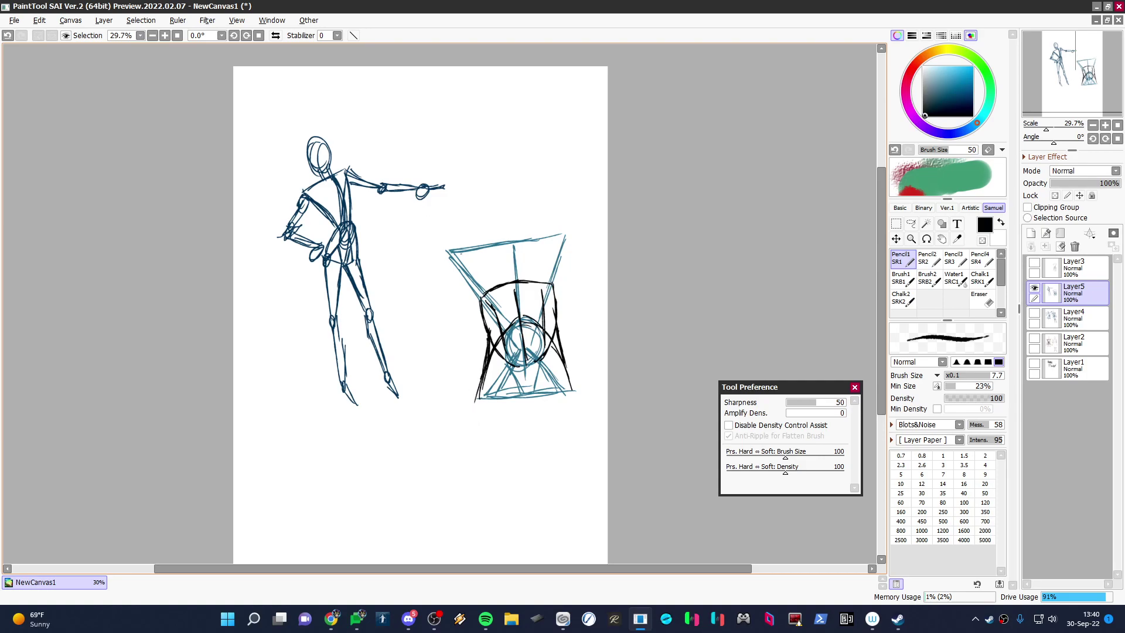
Draw oval shoulder balls, arms hanging from both shoulders, and a check mark beside the study.
mouse_move(452, 252)
mouse_down()
mouse_move(444, 282)
mouse_move(441, 259)
mouse_up()
drag(569, 235, 566, 263)
drag(574, 225, 562, 248)
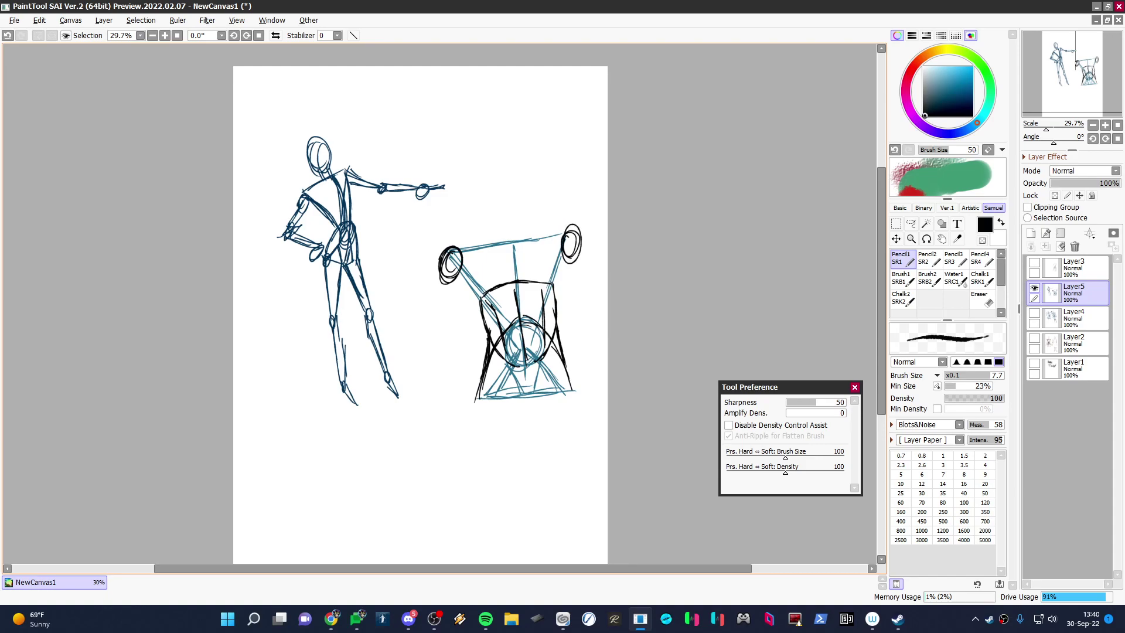
drag(444, 266, 429, 333)
drag(564, 258, 593, 306)
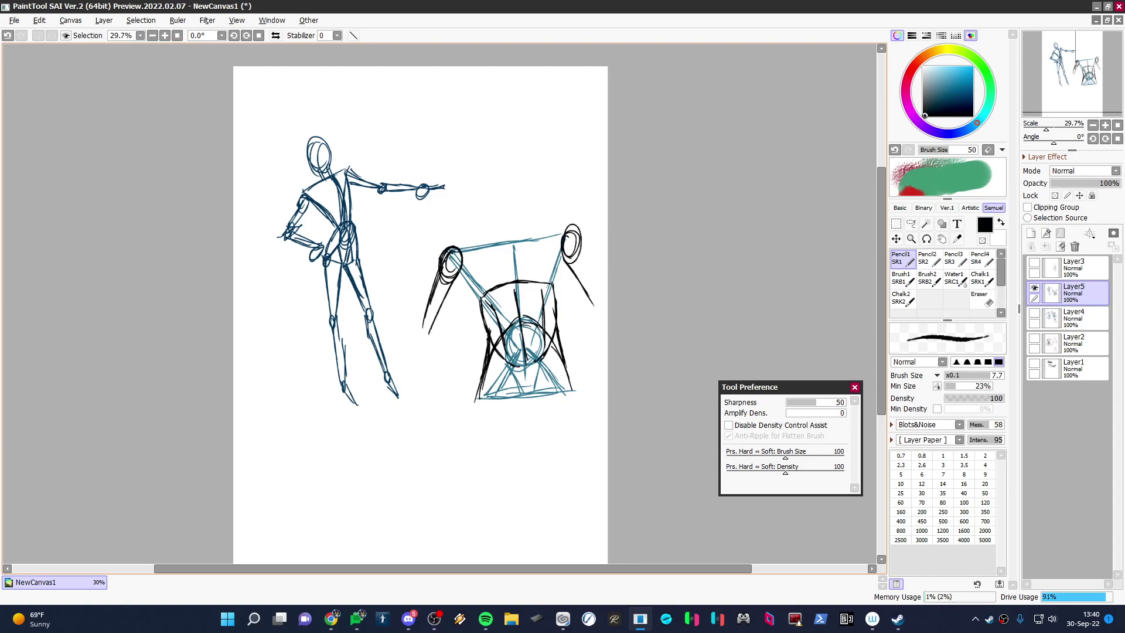
drag(576, 239, 602, 306)
mouse_move(419, 231)
mouse_down()
mouse_move(436, 240)
mouse_move(437, 299)
mouse_move(485, 327)
mouse_up()
Undo the stray right-side strokes, redraw them near the right arm, and retouch both shoulders.
drag(581, 253, 558, 330)
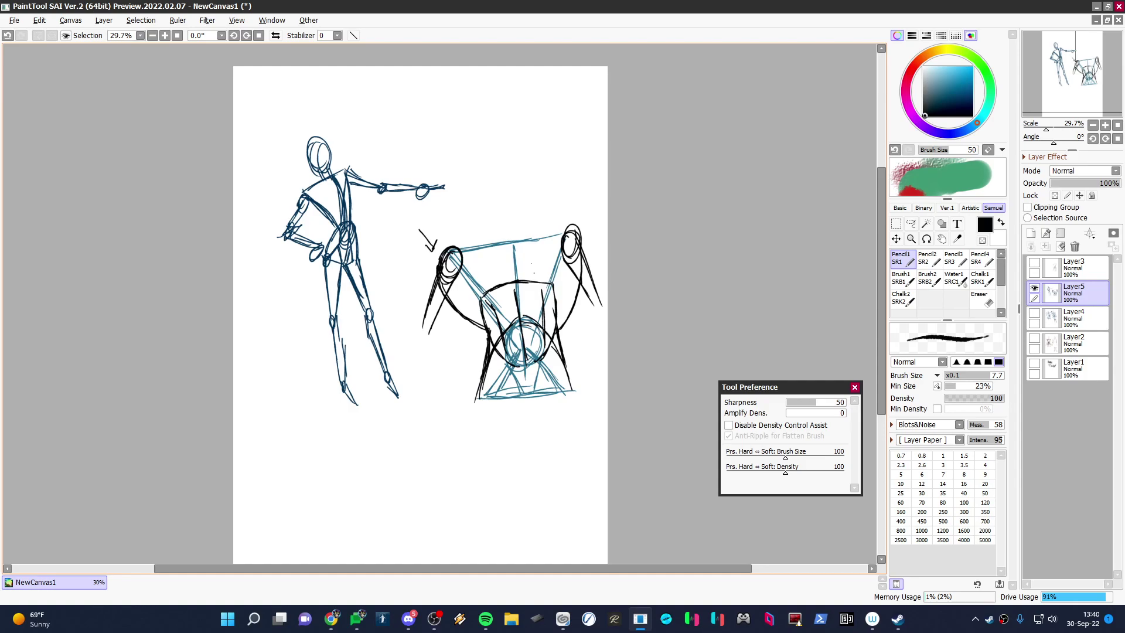
key(ctrl+z)
key(ctrl+z)
key(ctrl+z)
key(ctrl+z)
key(ctrl+z)
drag(577, 255, 574, 290)
drag(581, 262, 556, 323)
drag(444, 257, 458, 290)
drag(573, 234, 557, 279)
Erase the crossbar ends and shoulder loops, then pencil in a new top rim line.
key(e)
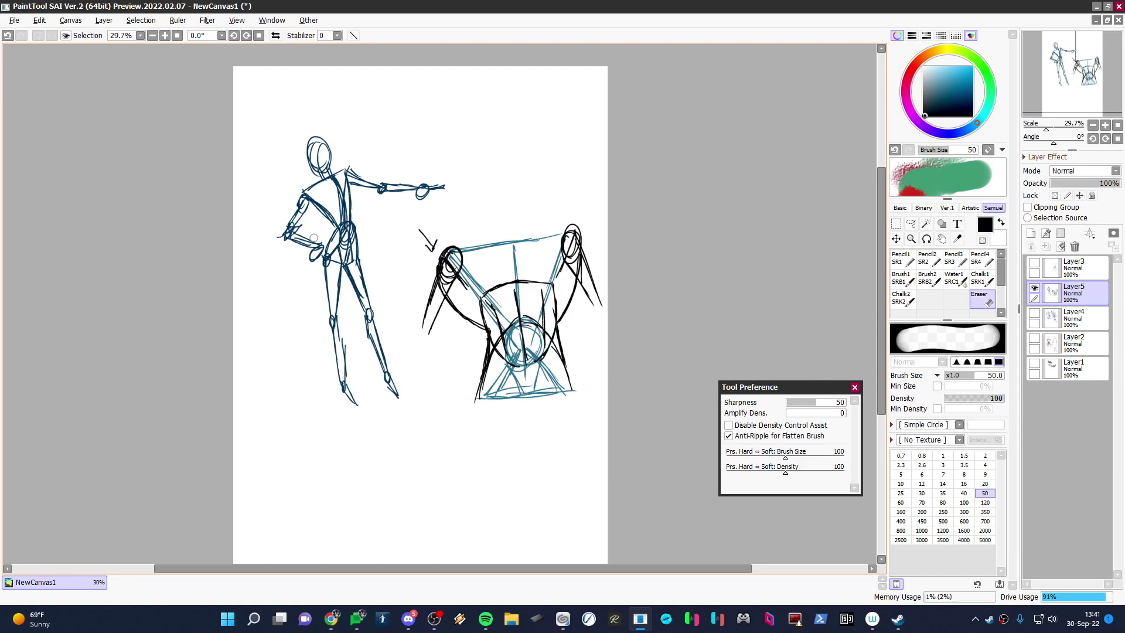
mouse_move(444, 251)
mouse_down()
mouse_move(462, 255)
mouse_move(459, 267)
mouse_up()
mouse_move(548, 256)
mouse_down()
mouse_move(565, 240)
mouse_move(558, 255)
mouse_up()
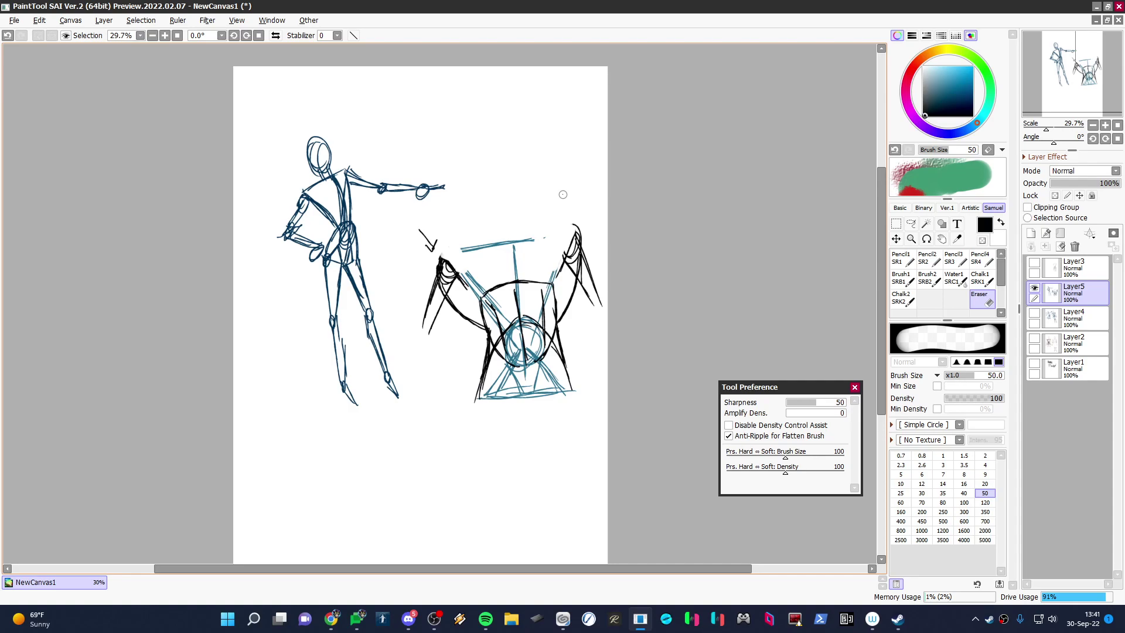
key(n)
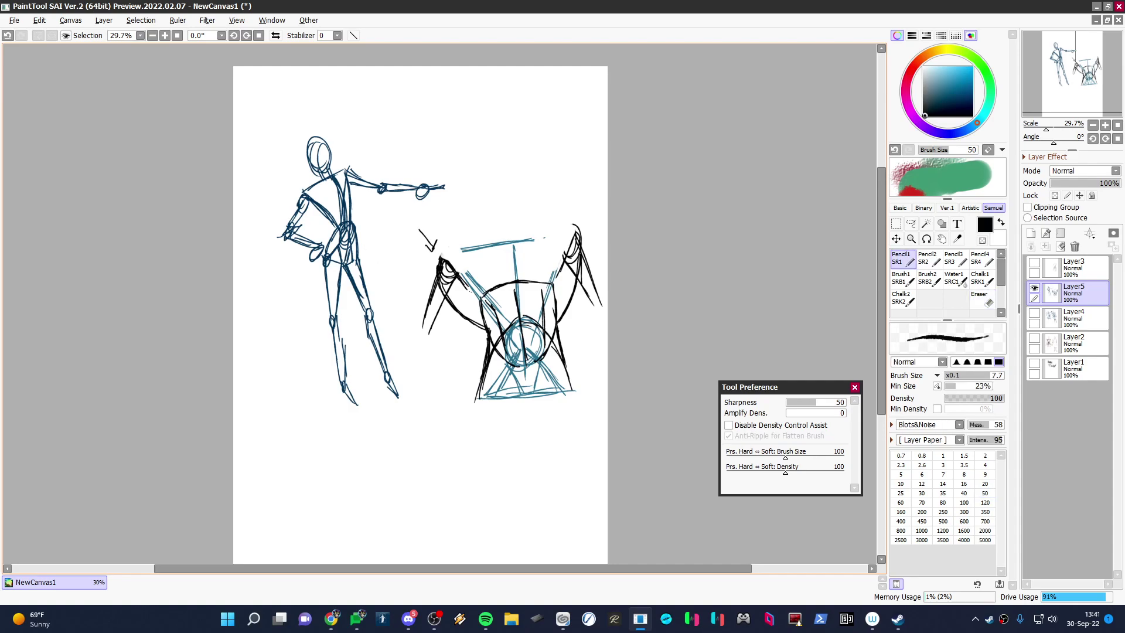
drag(460, 284, 478, 300)
drag(561, 272, 550, 287)
drag(440, 251, 522, 240)
Hatch the torso's inner left and right sides down to its lower edges.
drag(449, 276, 479, 323)
drag(575, 267, 560, 315)
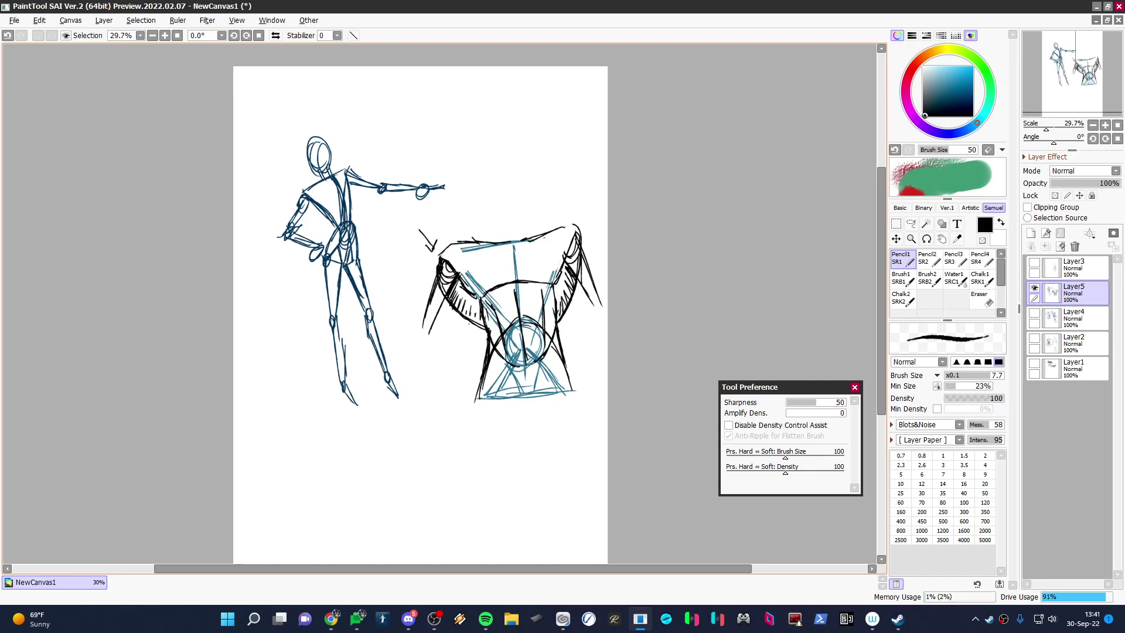
drag(476, 322, 468, 345)
mouse_move(470, 333)
mouse_down()
mouse_move(484, 357)
mouse_move(478, 349)
mouse_up()
drag(569, 309, 562, 349)
drag(481, 351, 471, 390)
drag(481, 357, 474, 407)
drag(563, 336, 580, 391)
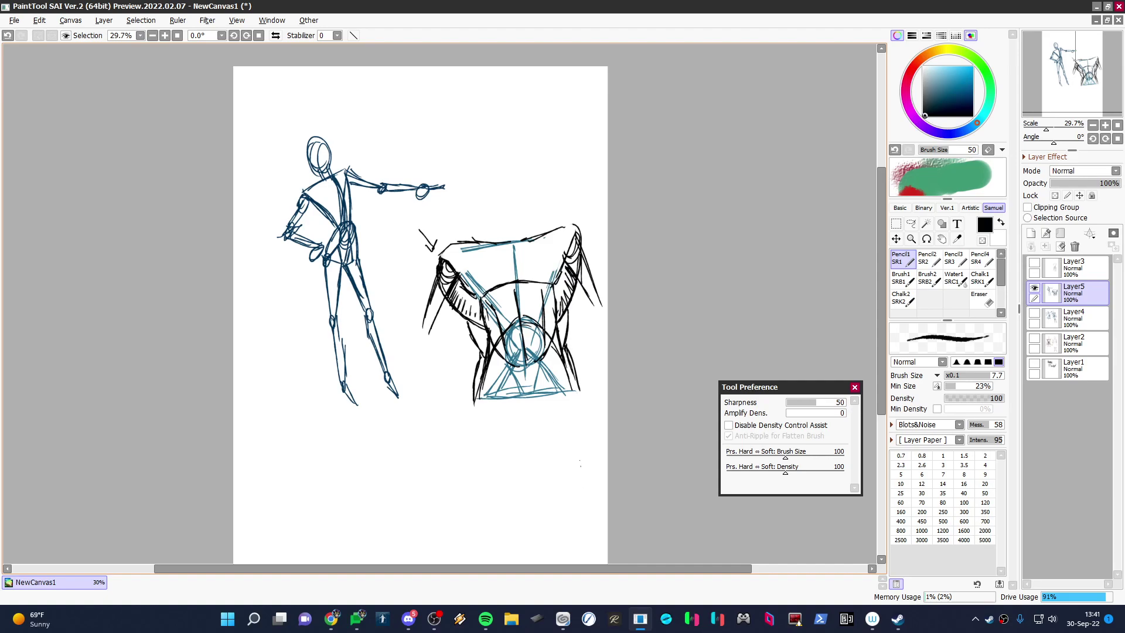
Sketch a black head above the torso and draw leg lines down from the hips.
drag(501, 130, 495, 156)
mouse_move(481, 115)
mouse_down()
mouse_move(490, 153)
mouse_move(495, 104)
mouse_move(511, 105)
mouse_move(517, 136)
mouse_move(511, 149)
mouse_move(487, 143)
mouse_move(496, 155)
mouse_move(481, 166)
mouse_move(511, 168)
mouse_move(520, 153)
mouse_move(514, 170)
mouse_move(517, 147)
mouse_up()
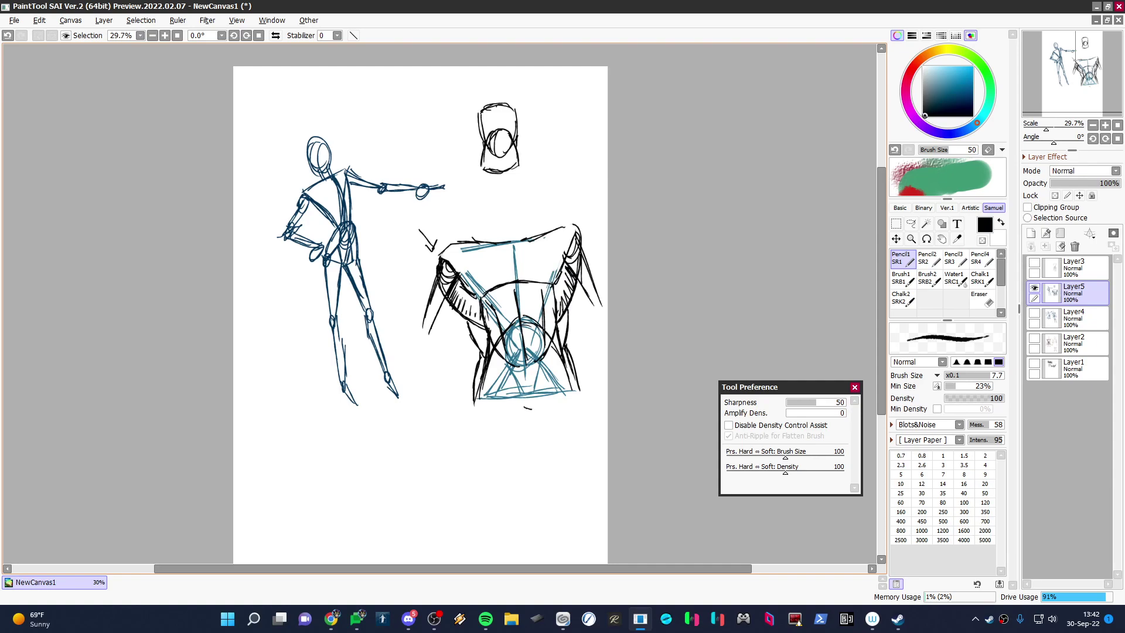
mouse_move(530, 408)
mouse_down()
mouse_move(523, 450)
mouse_move(547, 440)
mouse_move(567, 463)
mouse_up()
drag(573, 389, 595, 440)
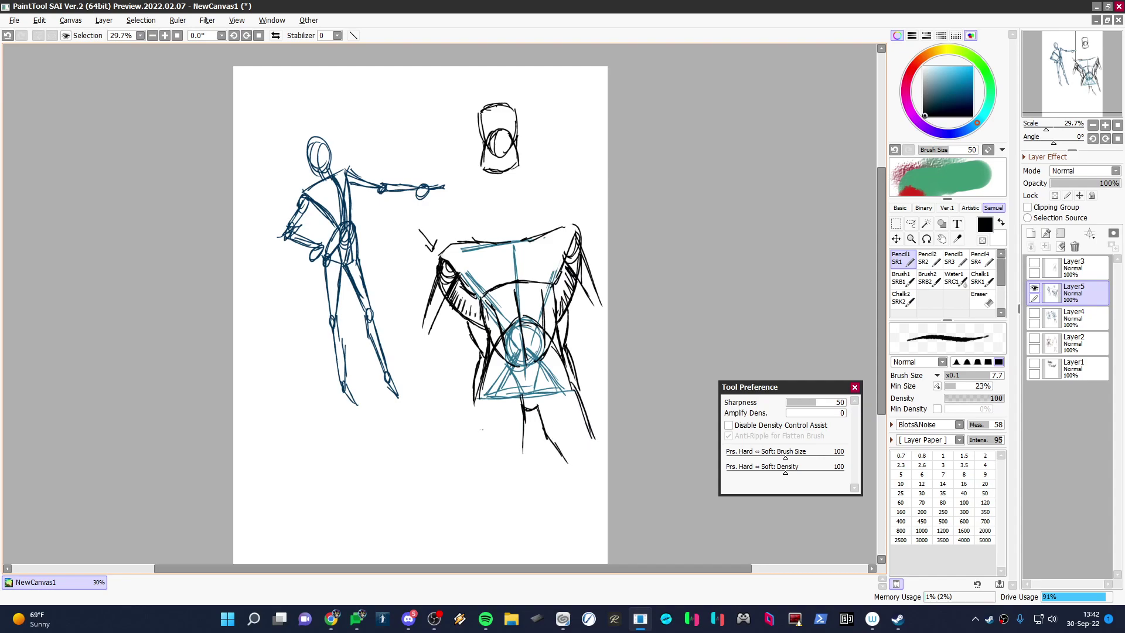
drag(474, 396, 483, 497)
drag(523, 418, 509, 505)
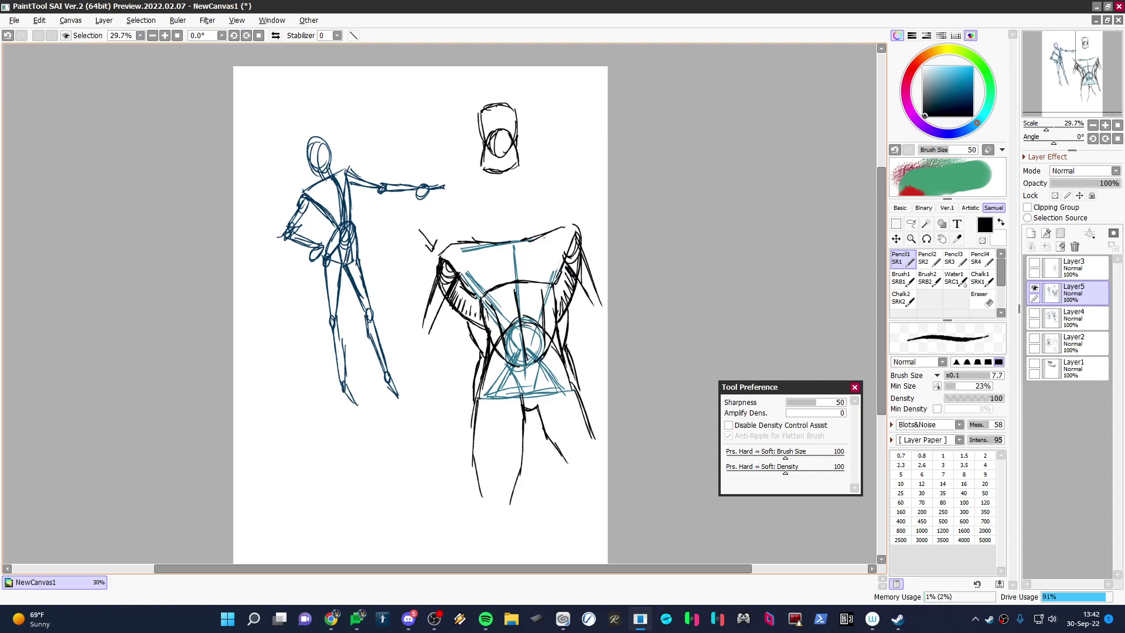
Switch to dark red and overlay construction lines on the left figure's torso.
click(913, 67)
click(966, 85)
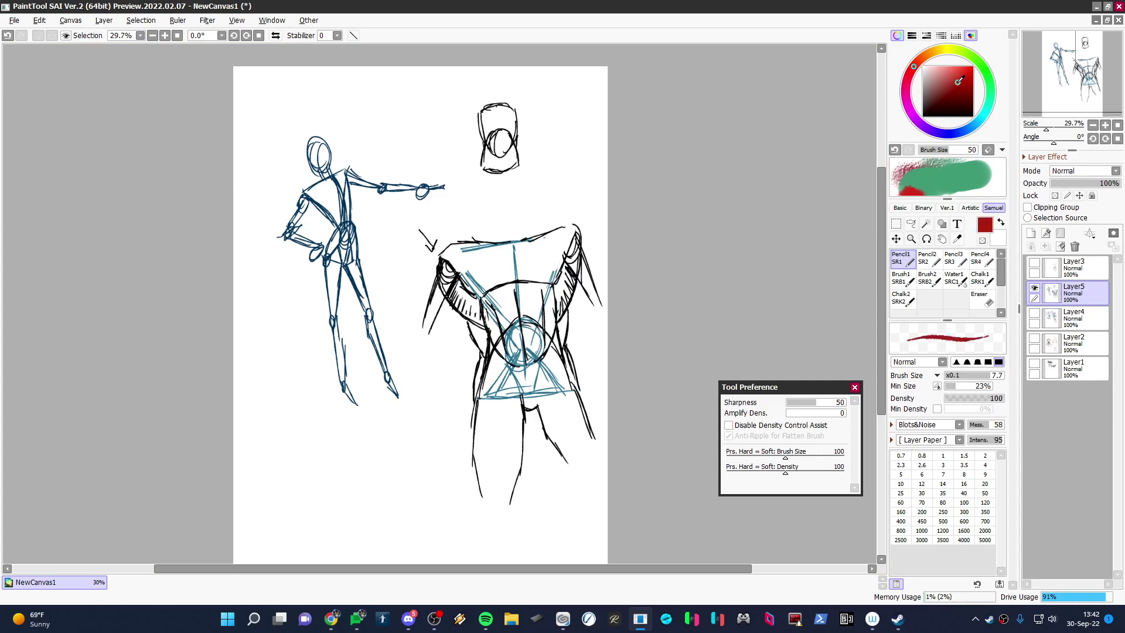
mouse_move(344, 169)
mouse_down()
mouse_move(319, 214)
mouse_move(339, 237)
mouse_move(346, 205)
mouse_move(343, 246)
mouse_move(348, 222)
mouse_move(349, 233)
mouse_move(325, 261)
mouse_move(354, 268)
mouse_up()
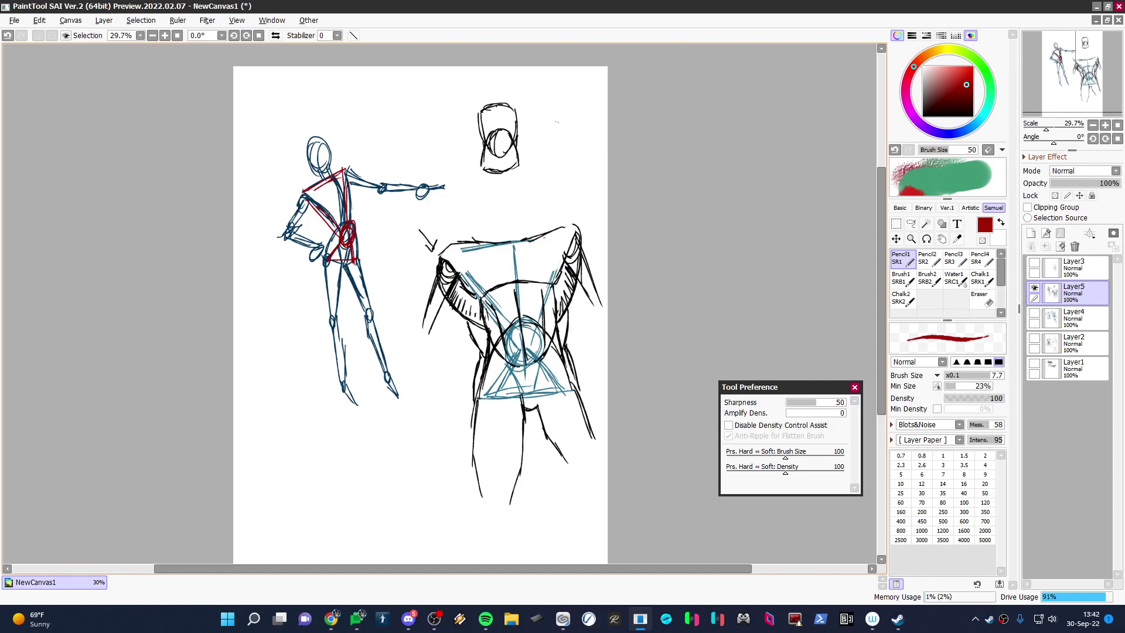
Draw a small red stick figure with head, body, pelvis, legs and both arms.
mouse_move(556, 122)
mouse_down()
mouse_move(549, 153)
mouse_move(571, 123)
mouse_move(543, 209)
mouse_up()
mouse_move(552, 171)
mouse_down()
mouse_move(538, 227)
mouse_move(573, 217)
mouse_up()
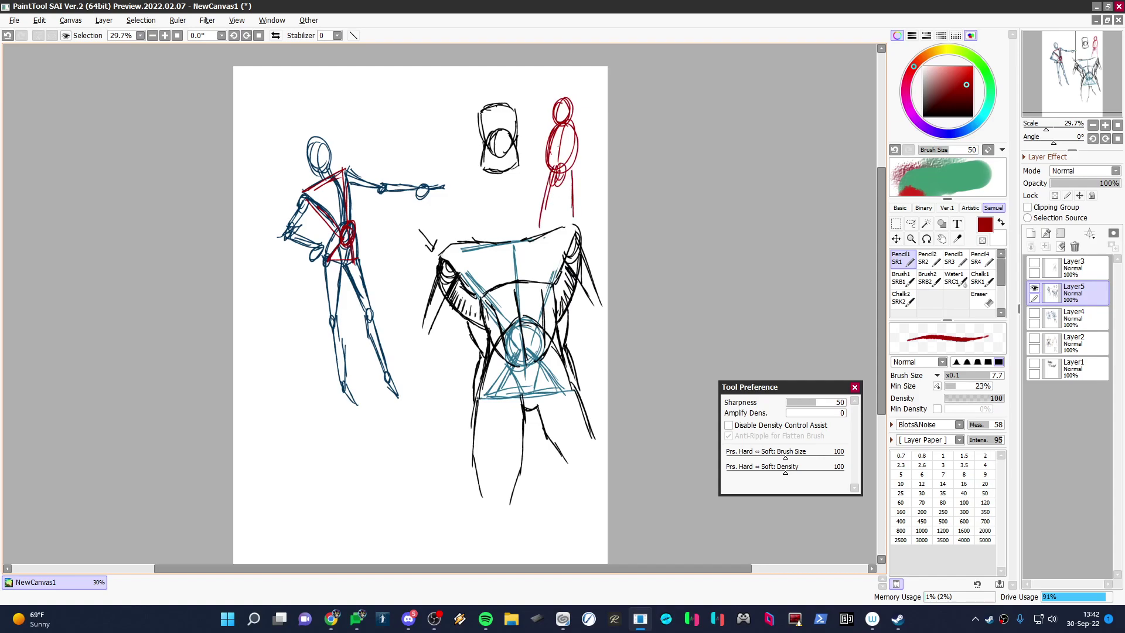
mouse_move(557, 128)
mouse_down()
mouse_move(528, 187)
mouse_move(582, 142)
mouse_up()
drag(571, 125, 588, 163)
drag(581, 136, 593, 171)
Sketch a red triangle with inner lines above the blue figure, reinforcing its edges.
drag(381, 128, 439, 100)
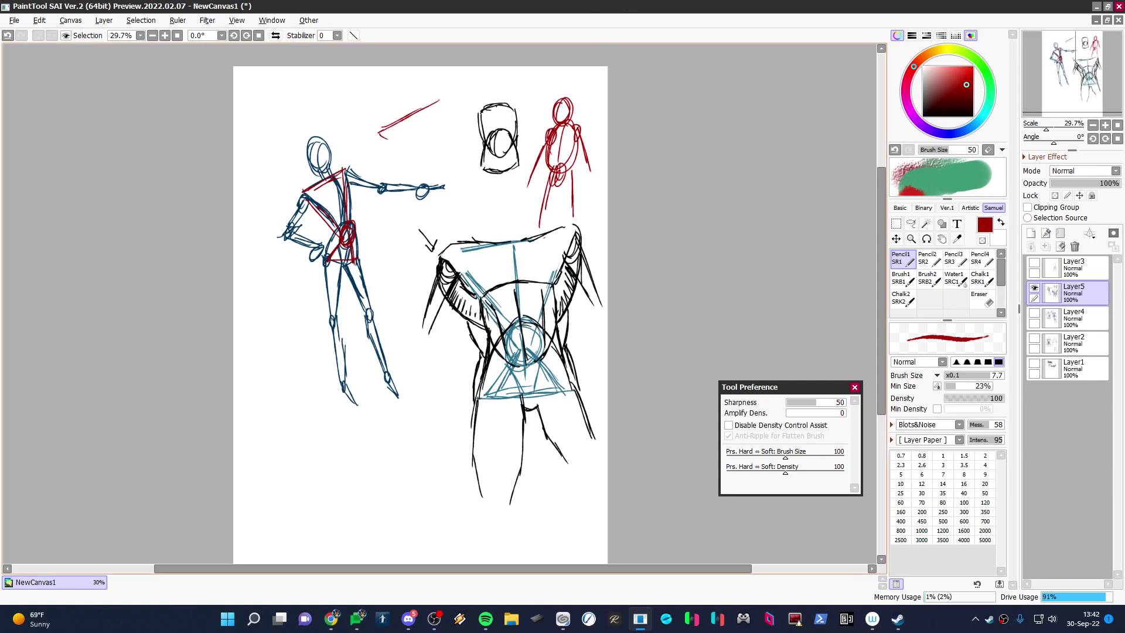
mouse_move(377, 141)
mouse_down()
mouse_move(443, 112)
mouse_move(412, 168)
mouse_move(419, 175)
mouse_up()
mouse_move(440, 110)
mouse_down()
mouse_move(421, 170)
mouse_move(401, 125)
mouse_move(417, 168)
mouse_up()
mouse_move(420, 126)
mouse_down()
mouse_move(417, 158)
mouse_move(389, 151)
mouse_move(413, 178)
mouse_up()
drag(377, 131, 415, 172)
drag(439, 115, 423, 172)
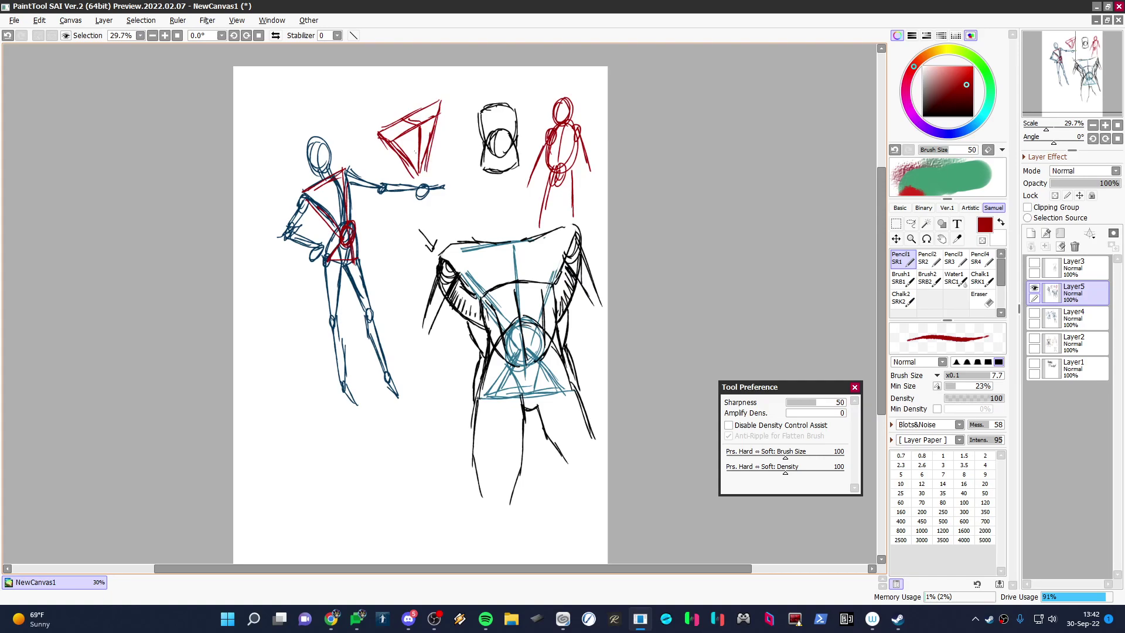
Draw a curved red arrow with an arrowhead over the head sketch.
mouse_move(451, 101)
mouse_down()
mouse_move(518, 105)
mouse_move(523, 96)
mouse_move(499, 94)
mouse_move(530, 119)
mouse_up()
drag(527, 104, 535, 125)
mouse_move(885, 358)
mouse_down()
mouse_move(884, 348)
mouse_move(886, 361)
mouse_up()
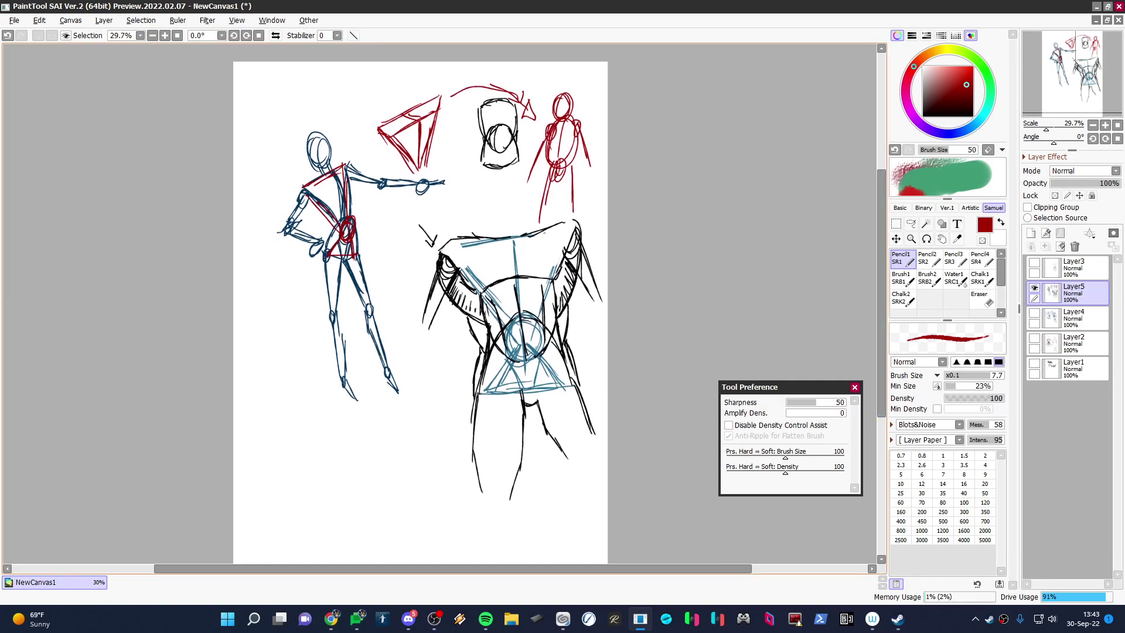
drag(523, 115, 541, 118)
drag(936, 57, 917, 61)
Paint a solid brownish-red blob body with two legs using Chalk2 at brush size 10.
drag(949, 92, 947, 82)
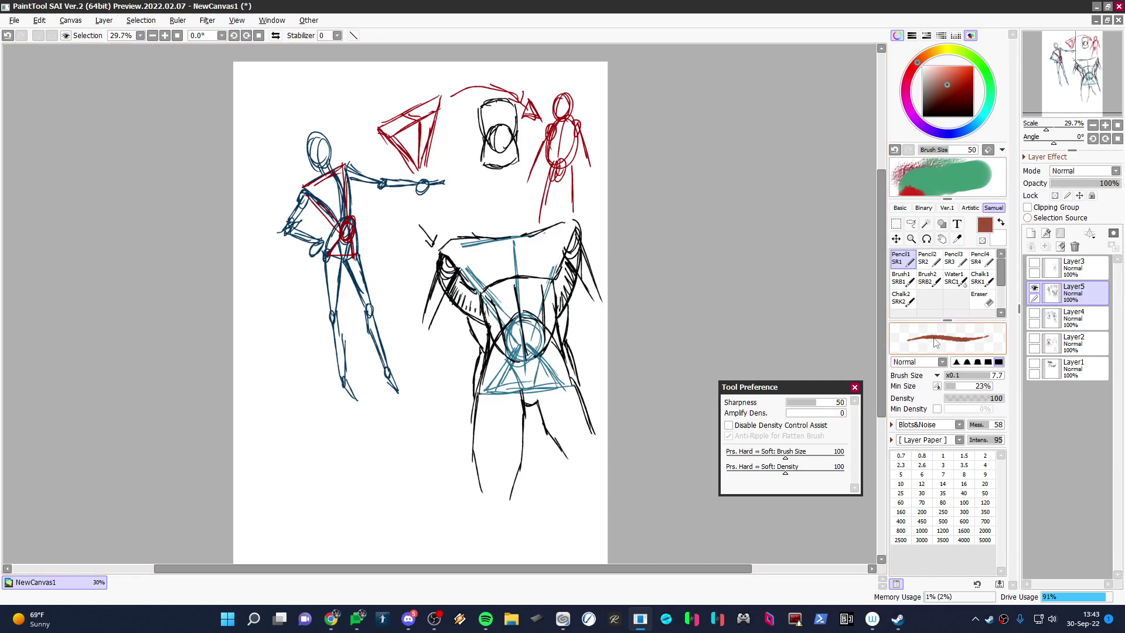
click(995, 376)
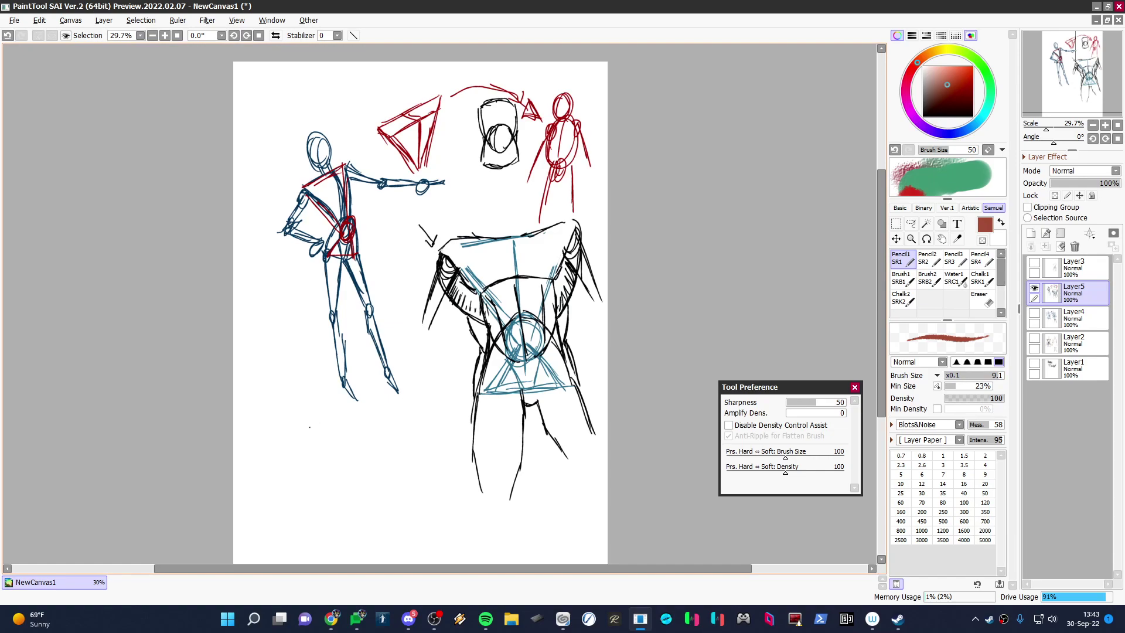
drag(309, 427, 312, 423)
click(995, 376)
click(902, 297)
mouse_move(313, 426)
mouse_down()
mouse_move(324, 466)
mouse_move(315, 432)
mouse_move(318, 455)
mouse_move(312, 442)
mouse_move(283, 447)
mouse_move(343, 424)
mouse_up()
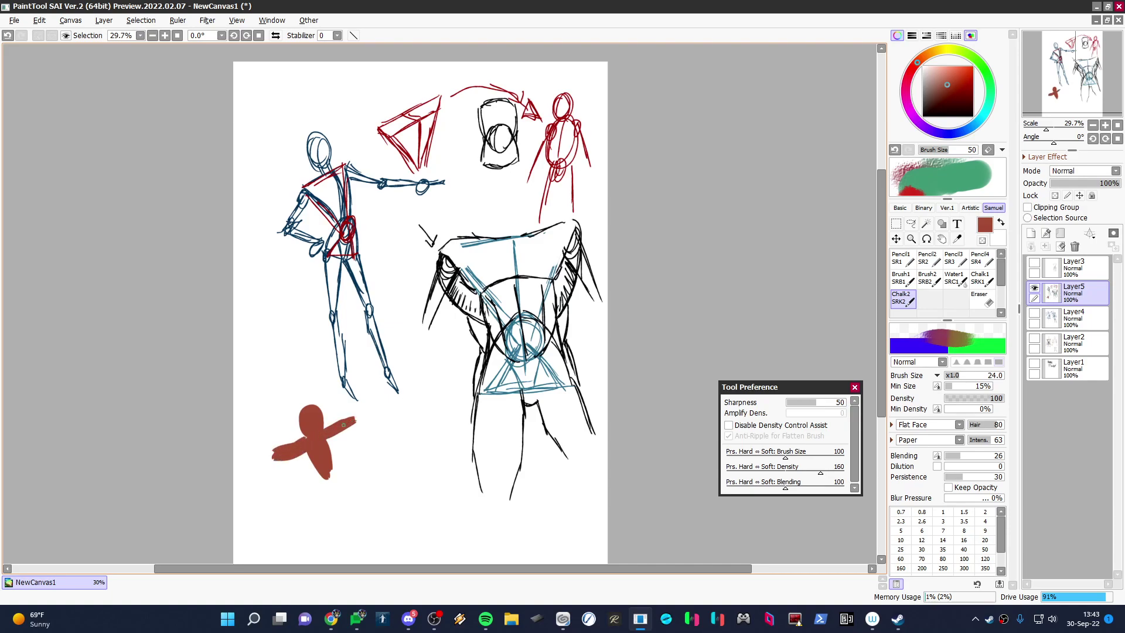
drag(322, 475, 356, 514)
mouse_move(330, 467)
mouse_down()
mouse_move(378, 501)
mouse_move(353, 477)
mouse_move(355, 521)
mouse_up()
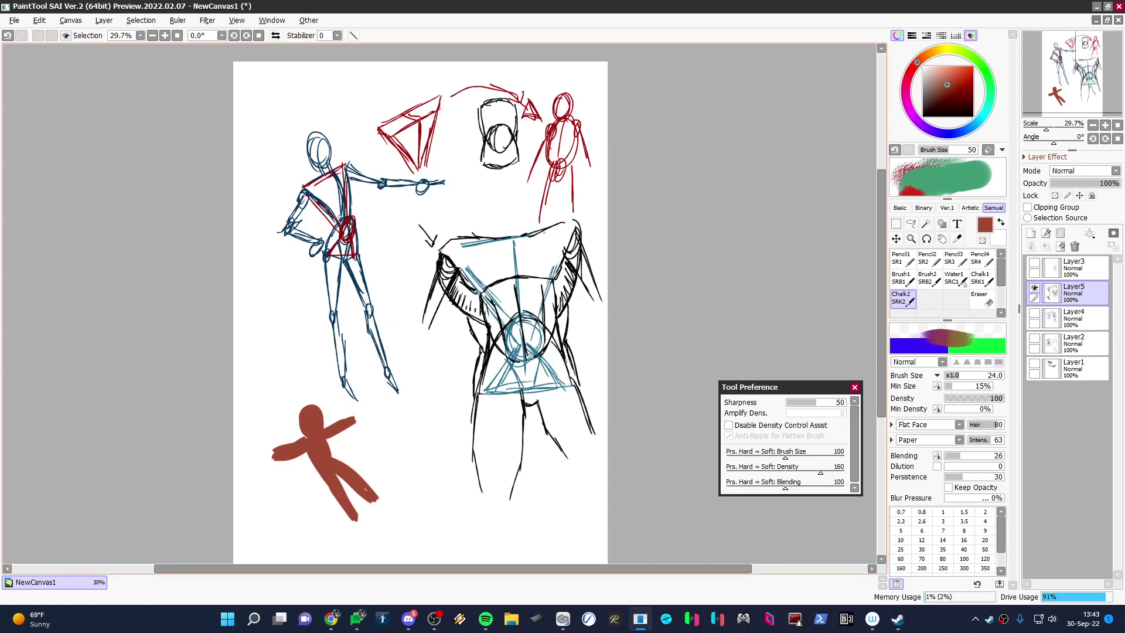
Add a small angled red mark above the blob figure.
drag(299, 336, 316, 291)
mouse_move(296, 299)
mouse_down()
mouse_move(317, 289)
mouse_move(314, 312)
mouse_up()
click(923, 116)
With black Pencil1, trace the blob figure's torso, legs with knees and feet, and both arms.
click(900, 257)
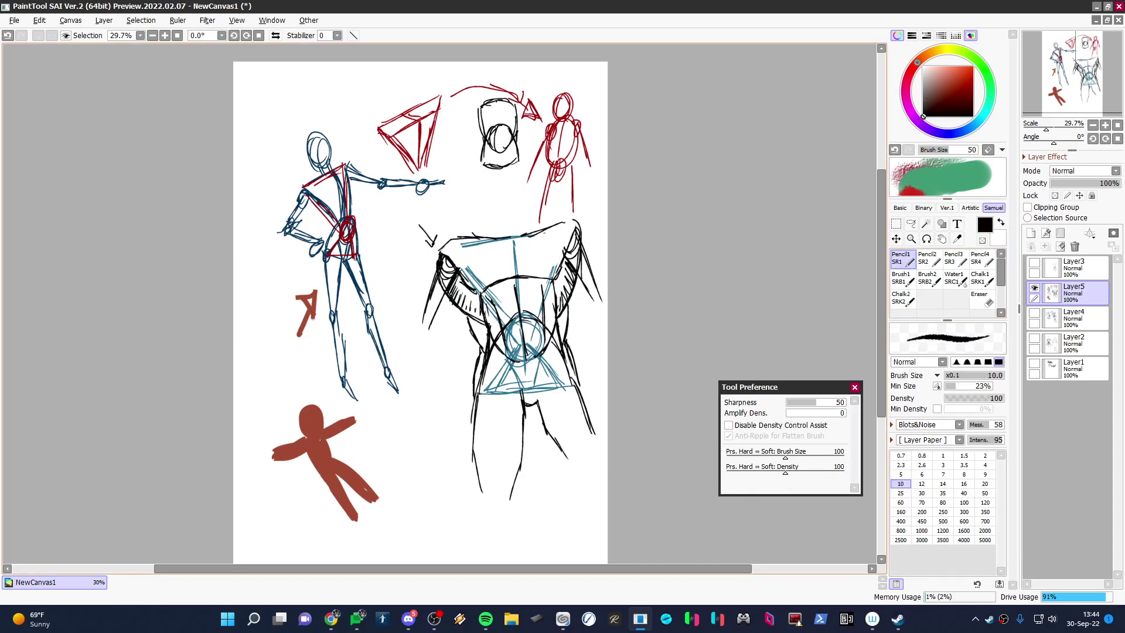
mouse_move(296, 444)
mouse_down()
mouse_move(331, 428)
mouse_move(330, 468)
mouse_up()
mouse_move(325, 429)
mouse_down()
mouse_move(326, 478)
mouse_move(332, 489)
mouse_move(352, 468)
mouse_move(354, 521)
mouse_move(373, 542)
mouse_up()
drag(354, 521, 380, 542)
mouse_move(339, 477)
mouse_down()
mouse_move(396, 528)
mouse_move(382, 550)
mouse_move(394, 561)
mouse_up()
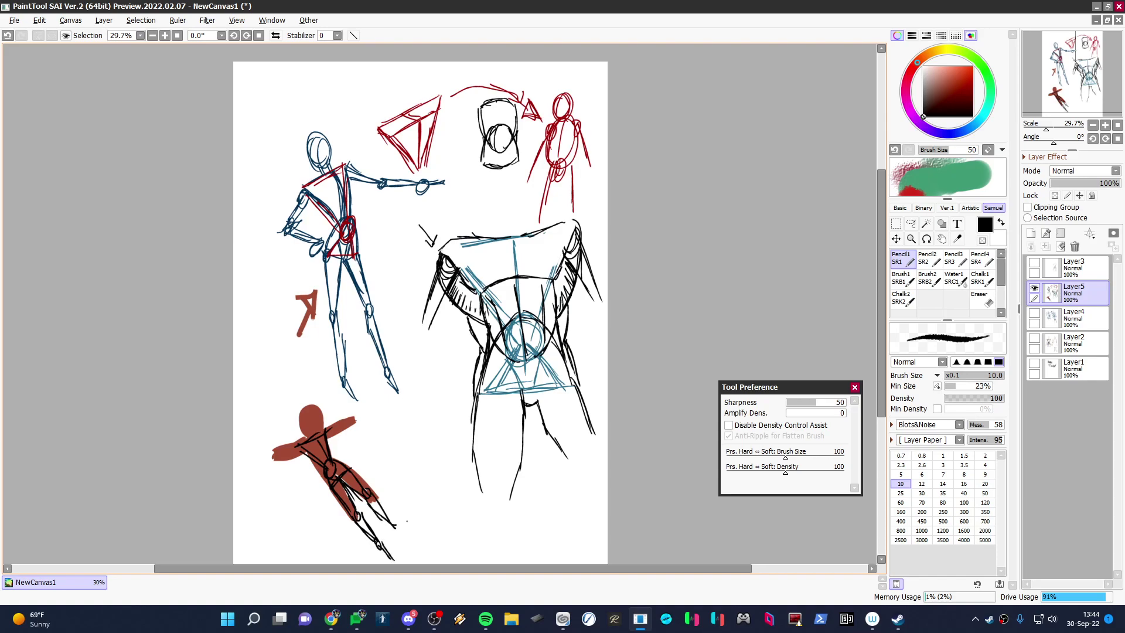
drag(389, 521, 413, 555)
mouse_move(297, 444)
mouse_down()
mouse_move(299, 457)
mouse_move(265, 467)
mouse_move(268, 411)
mouse_up()
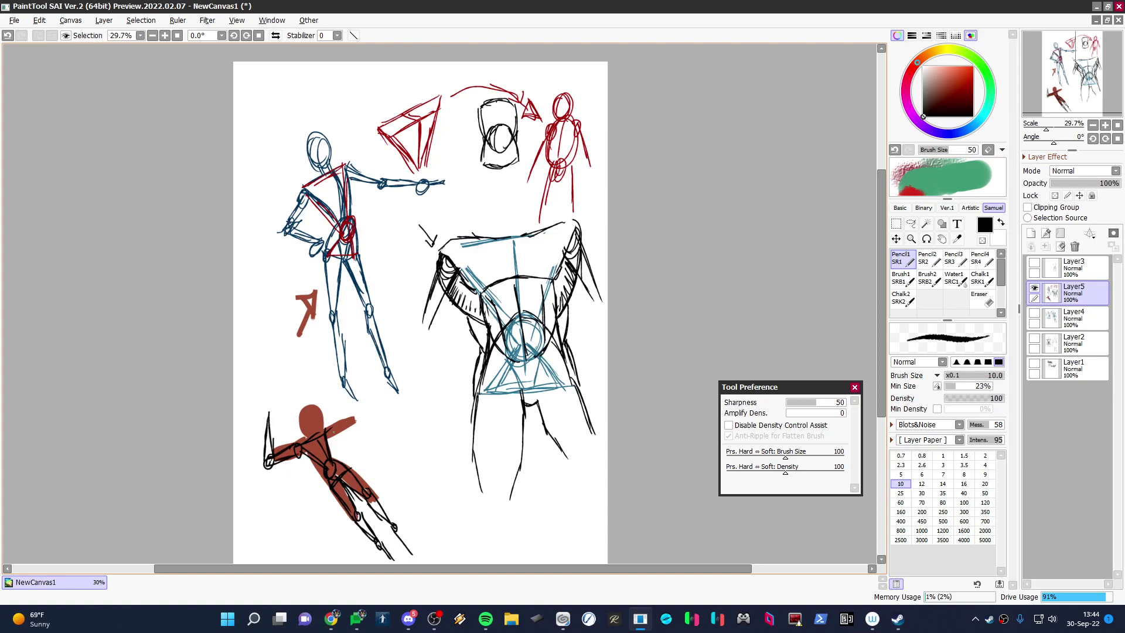
mouse_move(328, 442)
mouse_down()
mouse_move(354, 421)
mouse_move(331, 389)
mouse_move(343, 420)
mouse_move(301, 428)
mouse_move(318, 434)
mouse_up()
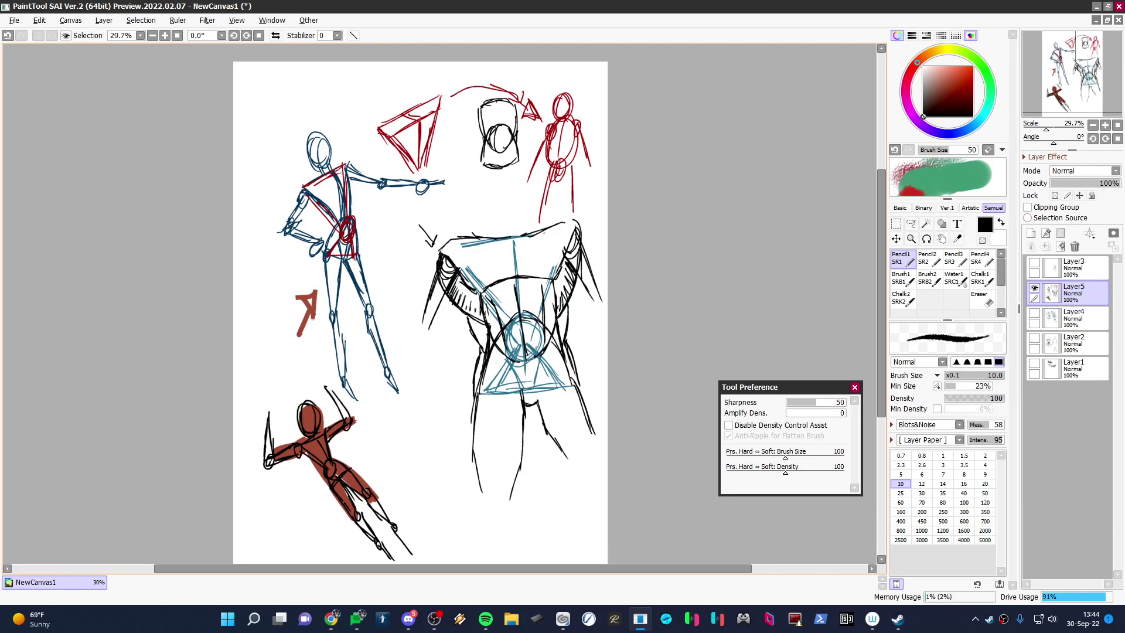